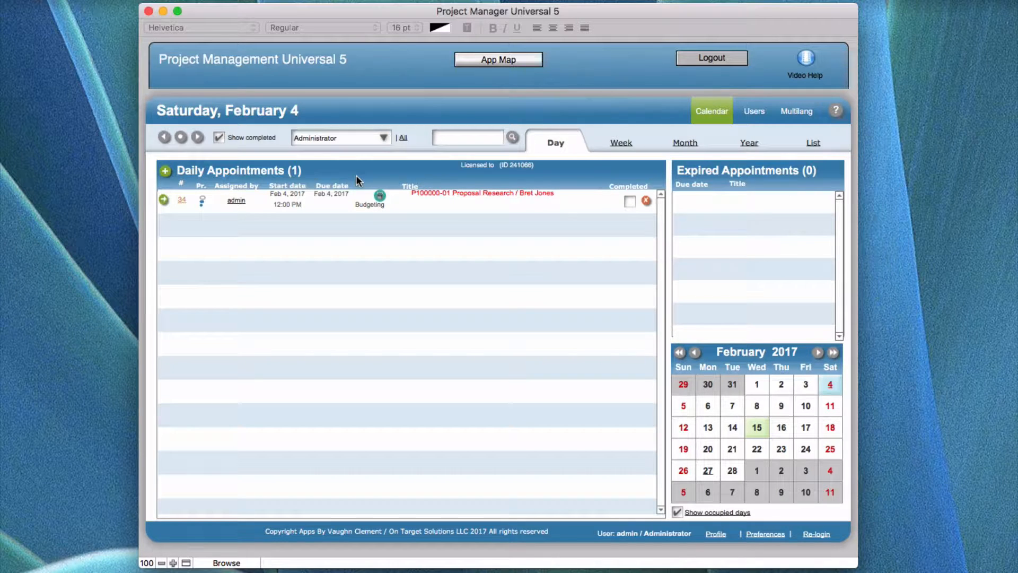
Open the App Map to review the available application screens, and close it again
left_click(503, 59)
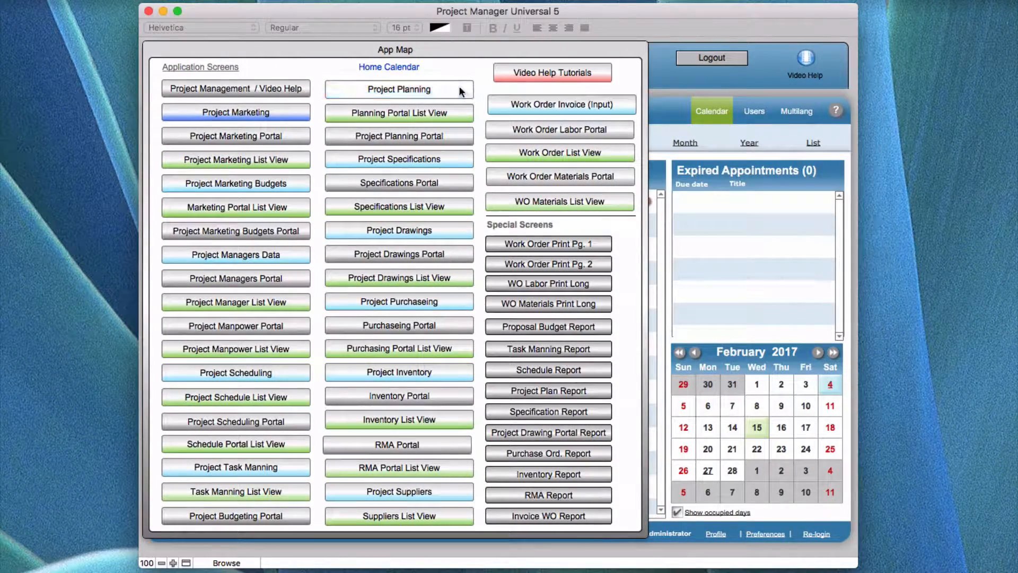
left_click(721, 72)
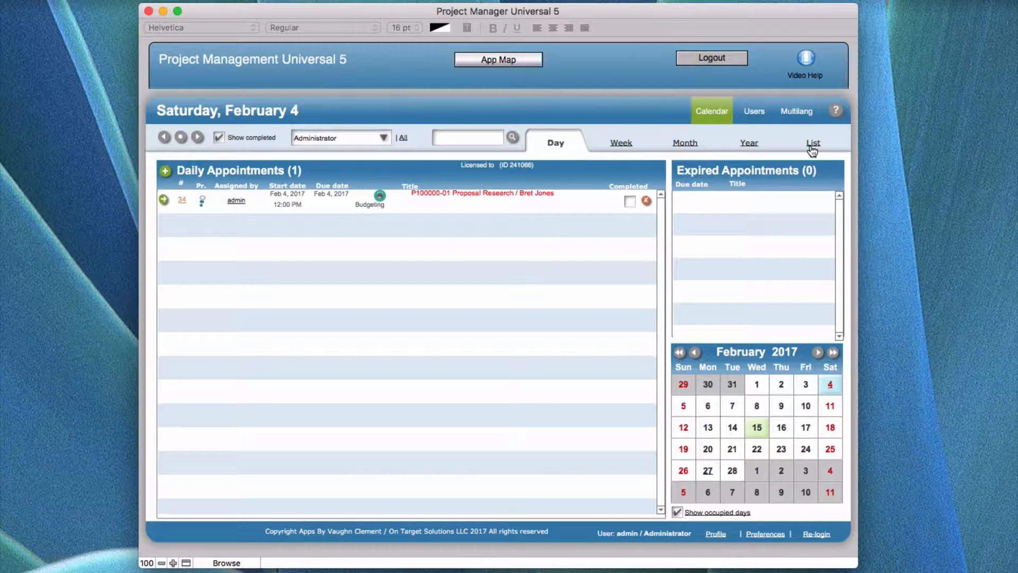
View the calendar by week and by month, and return to the day view in a taller window
left_click(622, 141)
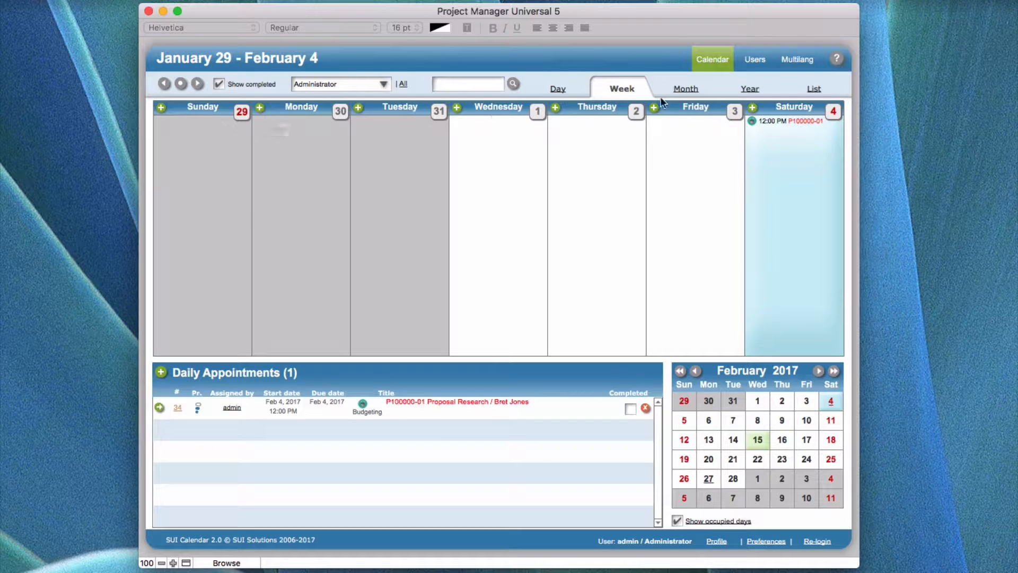
left_click(678, 89)
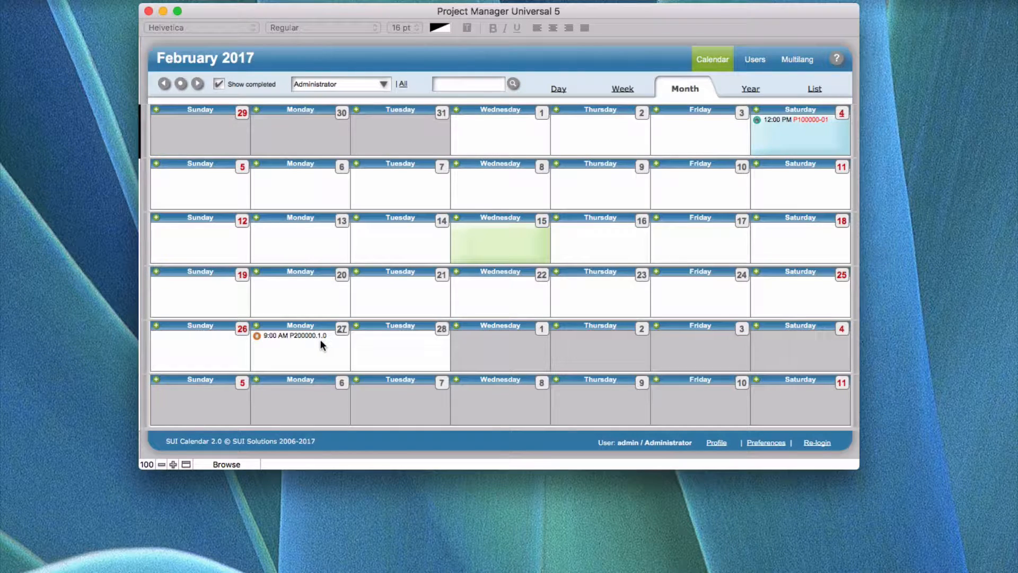
mouse_move(328, 345)
left_click(559, 89)
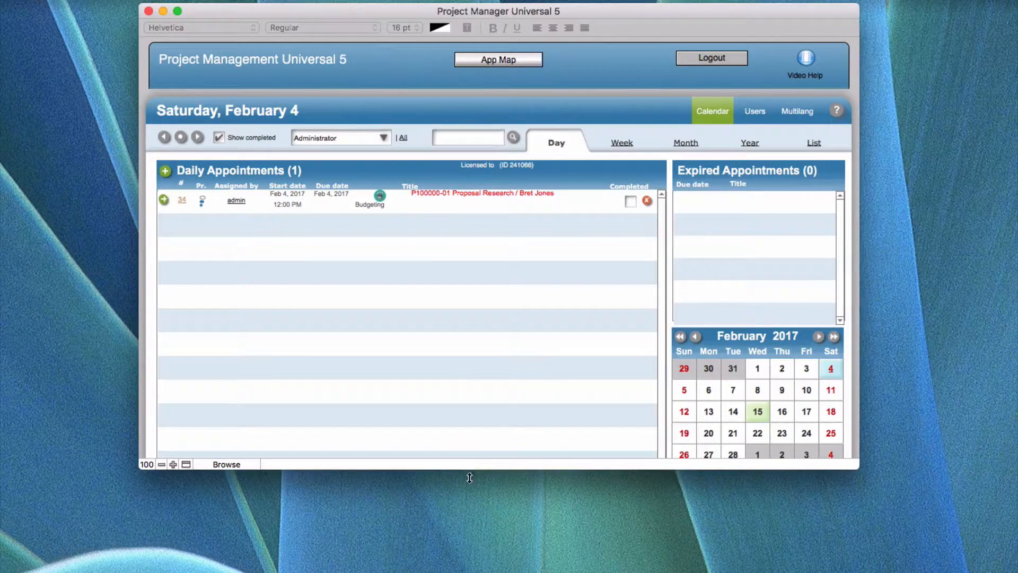
left_click_drag(471, 470, 470, 556)
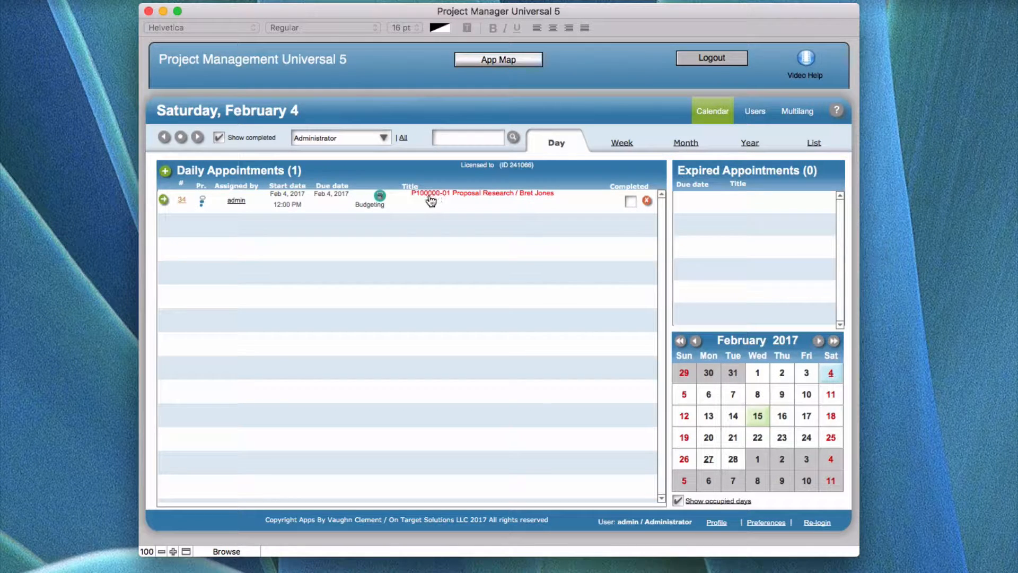
Show the calendar's user filter choices, and open the Users list in a taller window
left_click(384, 136)
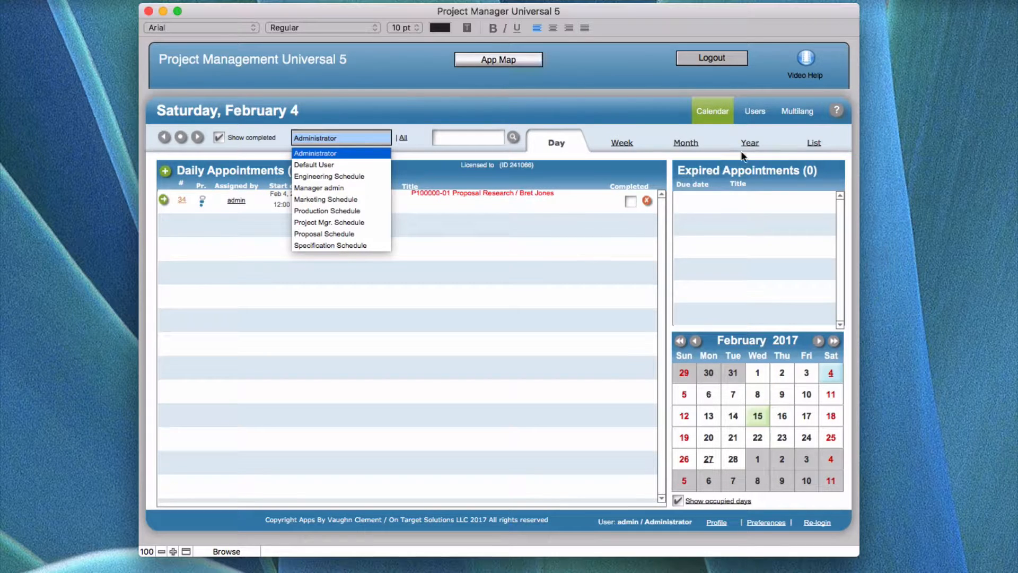
left_click(751, 111)
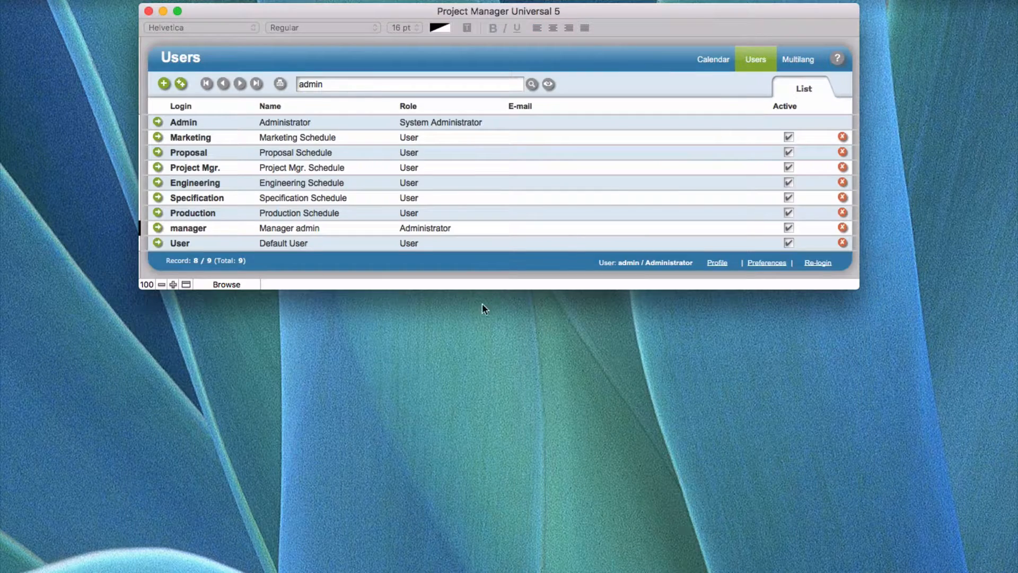
left_click_drag(465, 290, 466, 568)
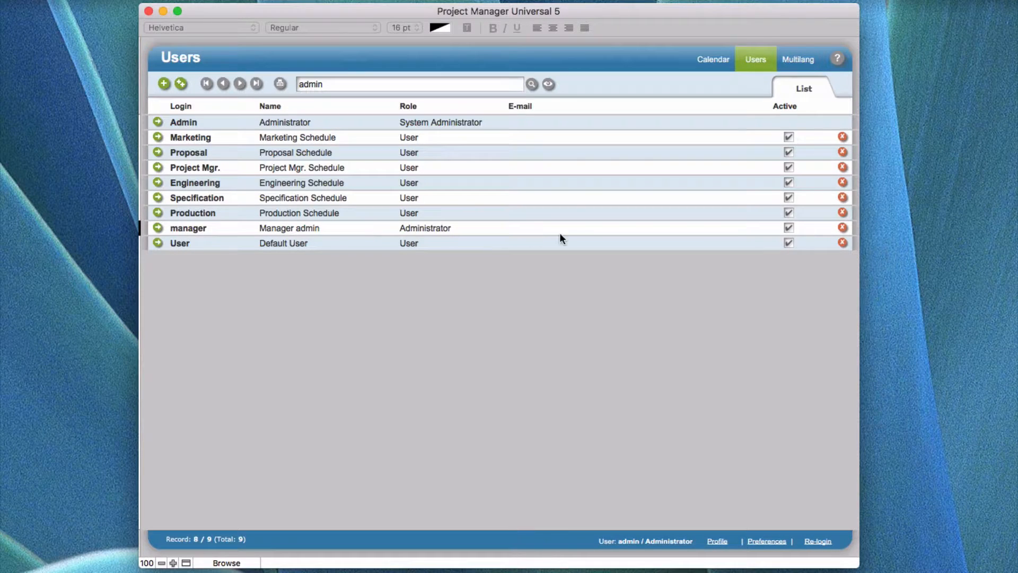
Examine the manager user's profile and the insert options of its photo field, and close the profile
left_click(158, 229)
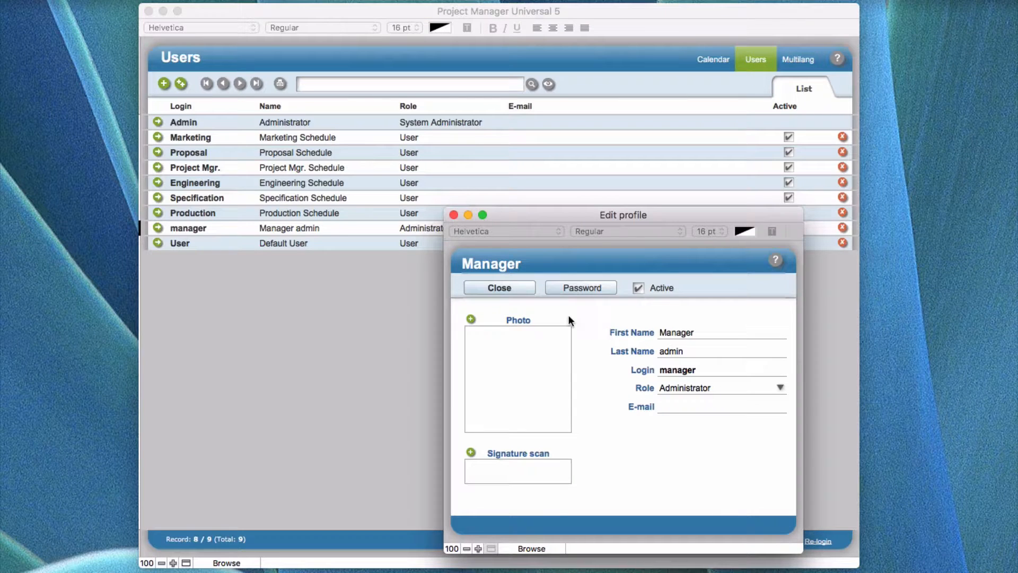
left_click_drag(555, 212, 482, 156)
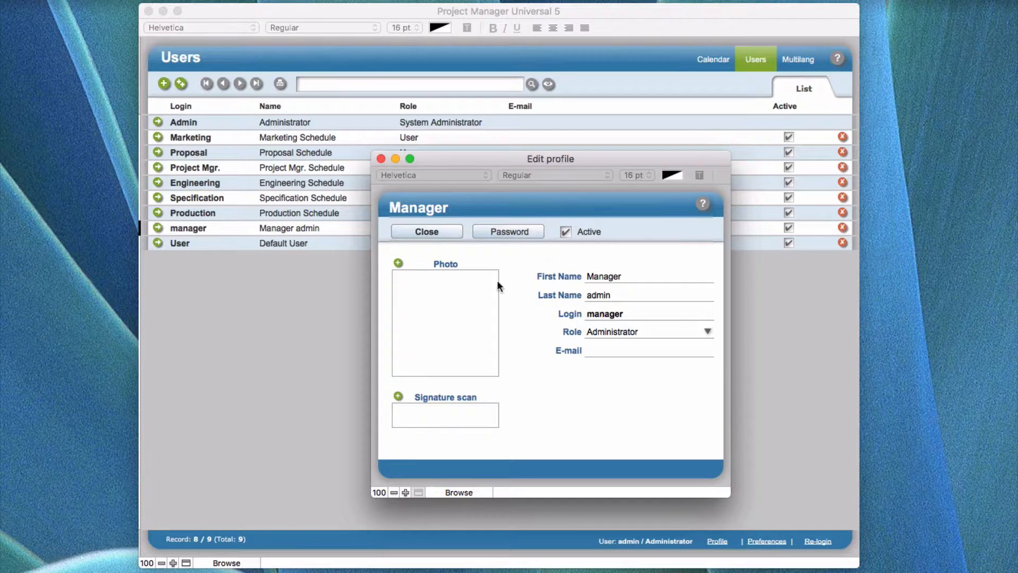
right_click(439, 306)
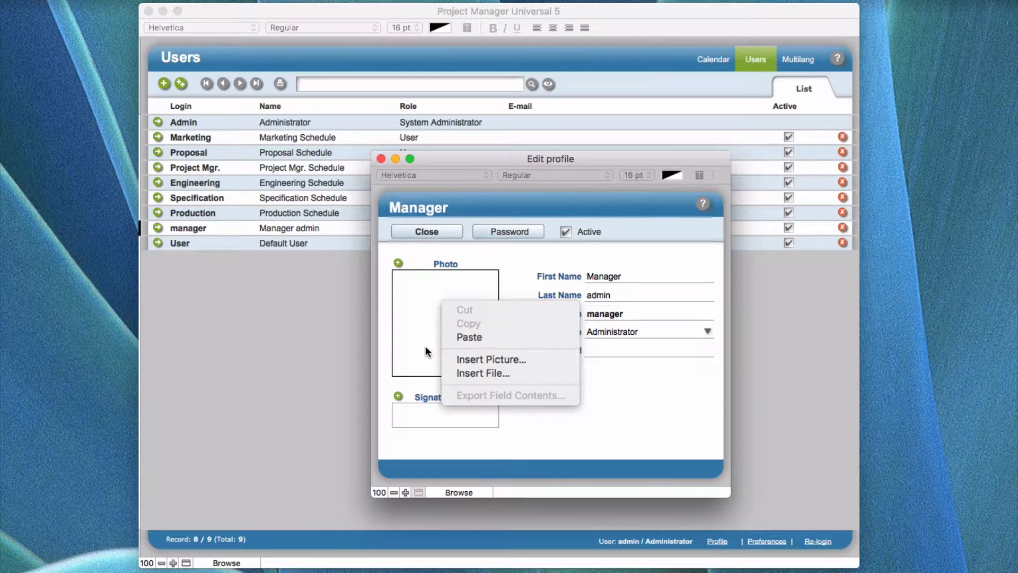
left_click(406, 342)
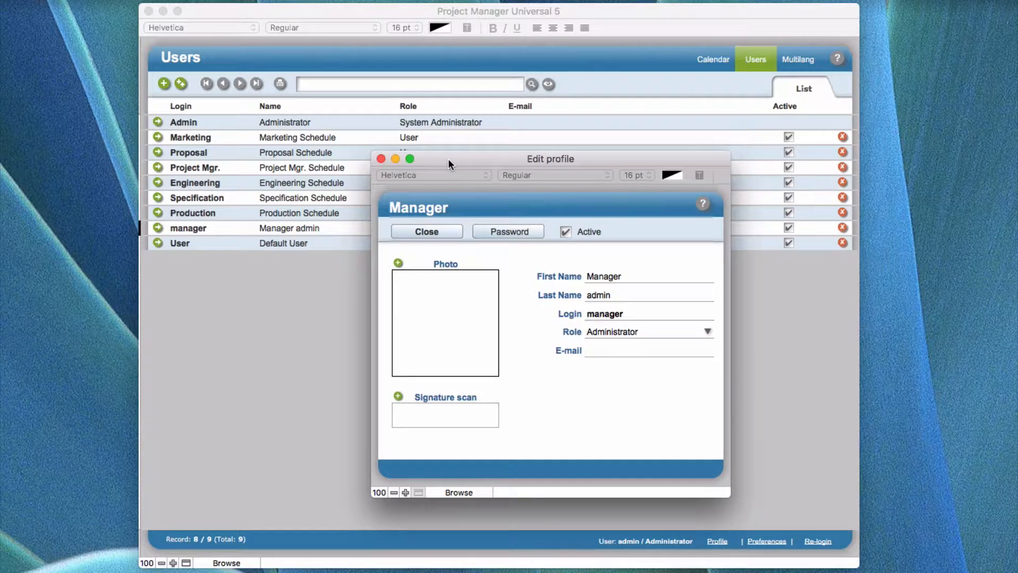
left_click_drag(448, 158, 552, 165)
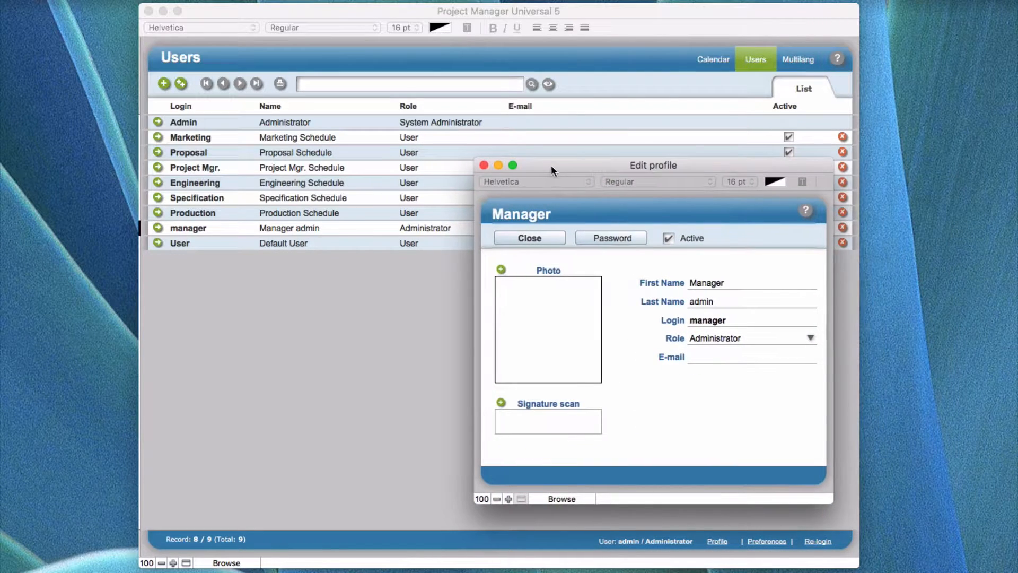
left_click(534, 236)
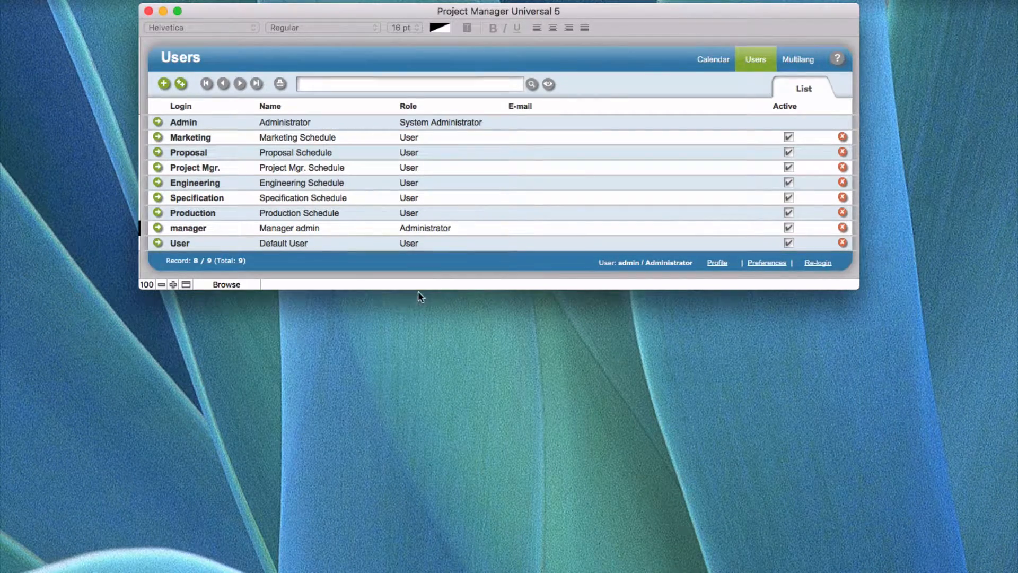
Examine the Production user's profile and its role choices, close it, and return to the calendar
left_click_drag(419, 290, 429, 560)
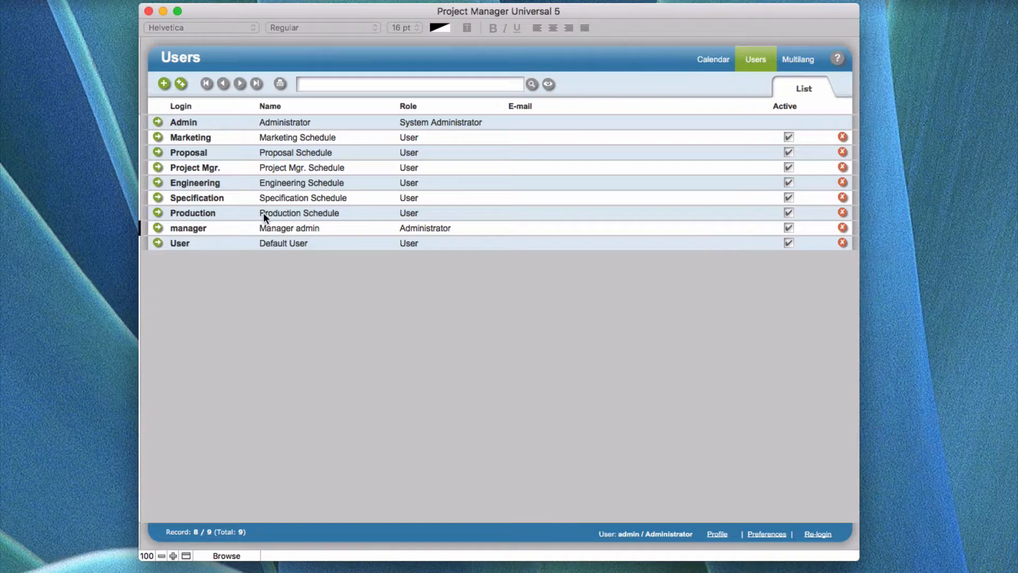
left_click(399, 212)
left_click(158, 212)
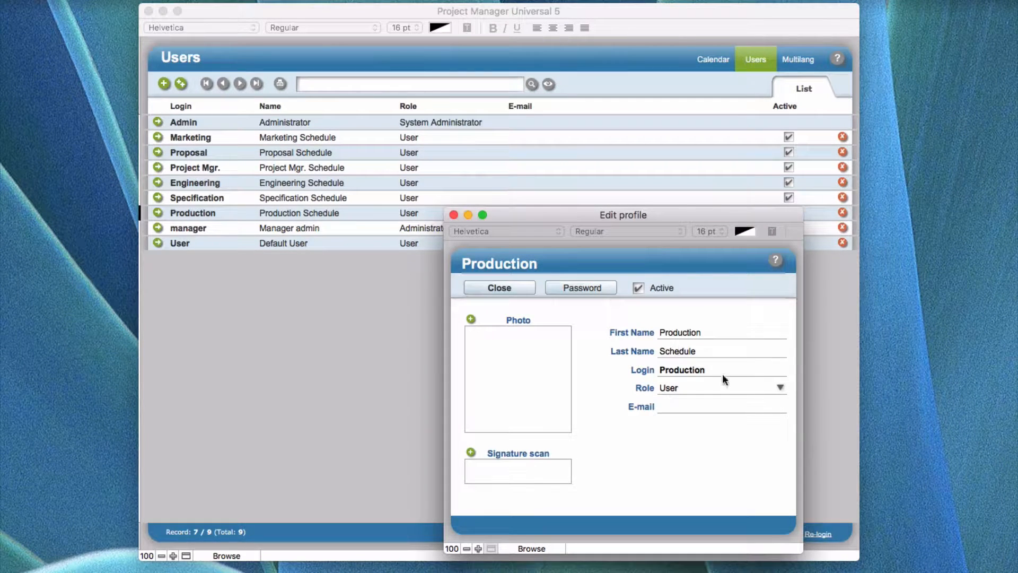
left_click(779, 389)
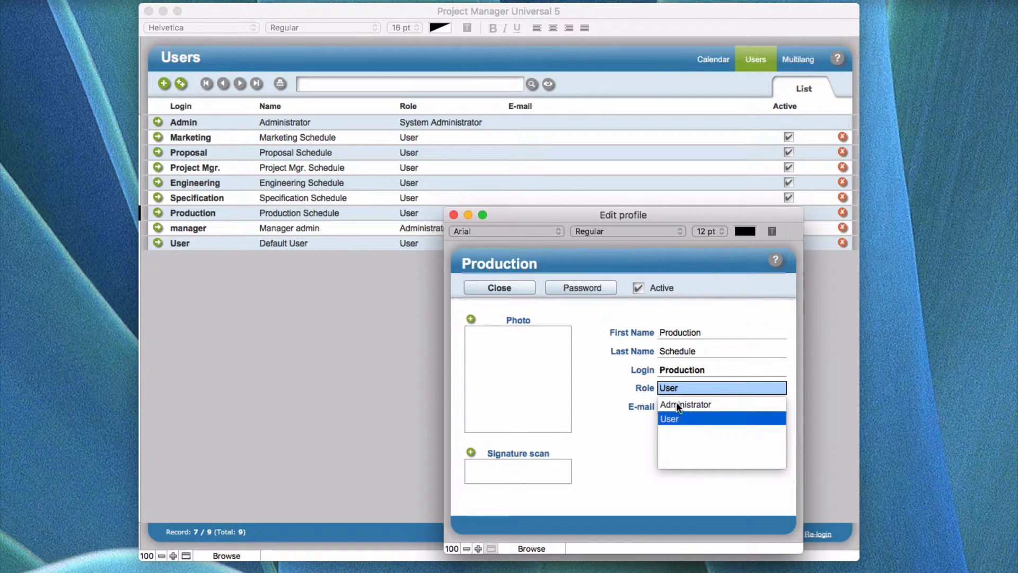
left_click(607, 383)
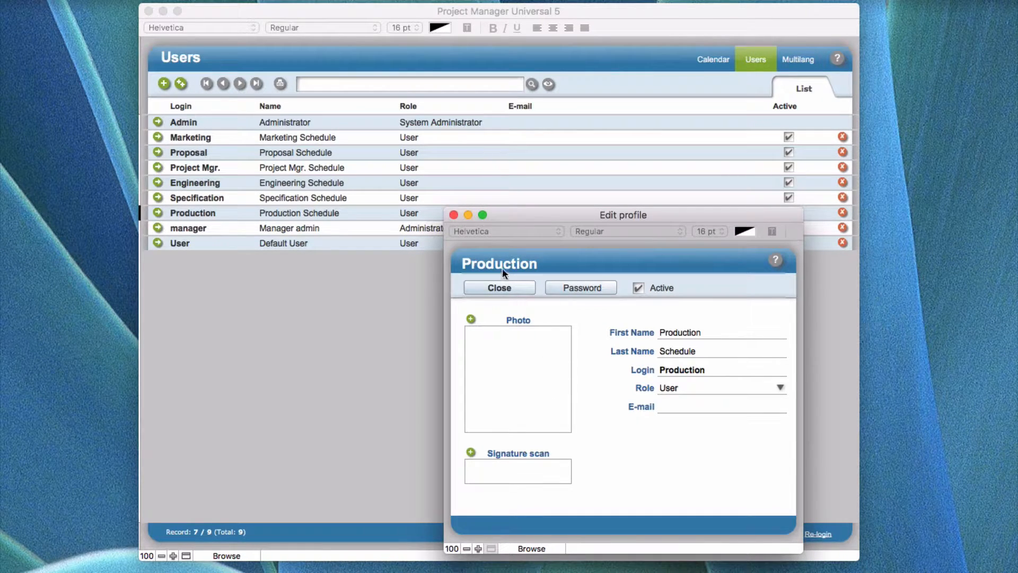
left_click(499, 288)
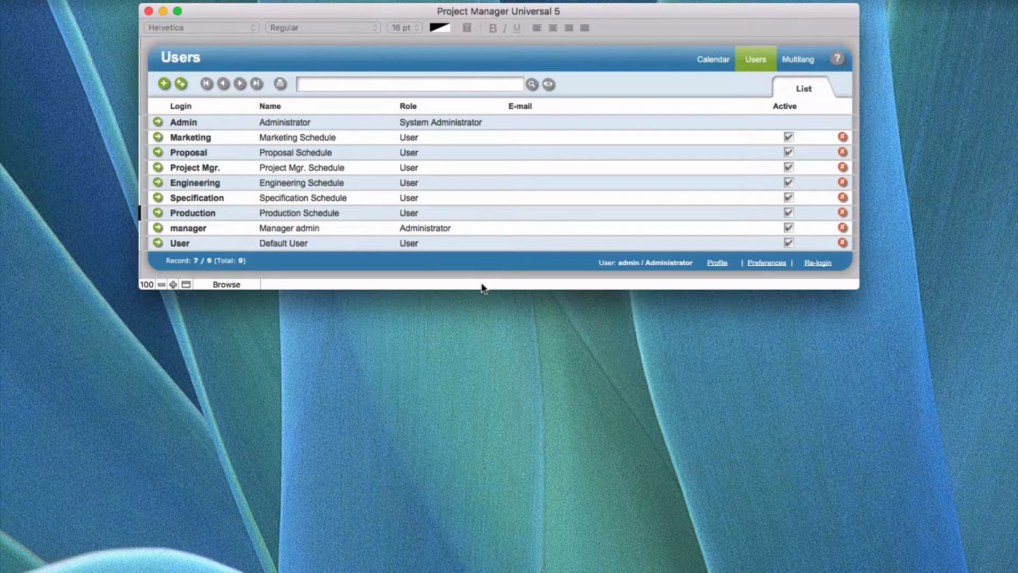
left_click_drag(481, 288, 515, 571)
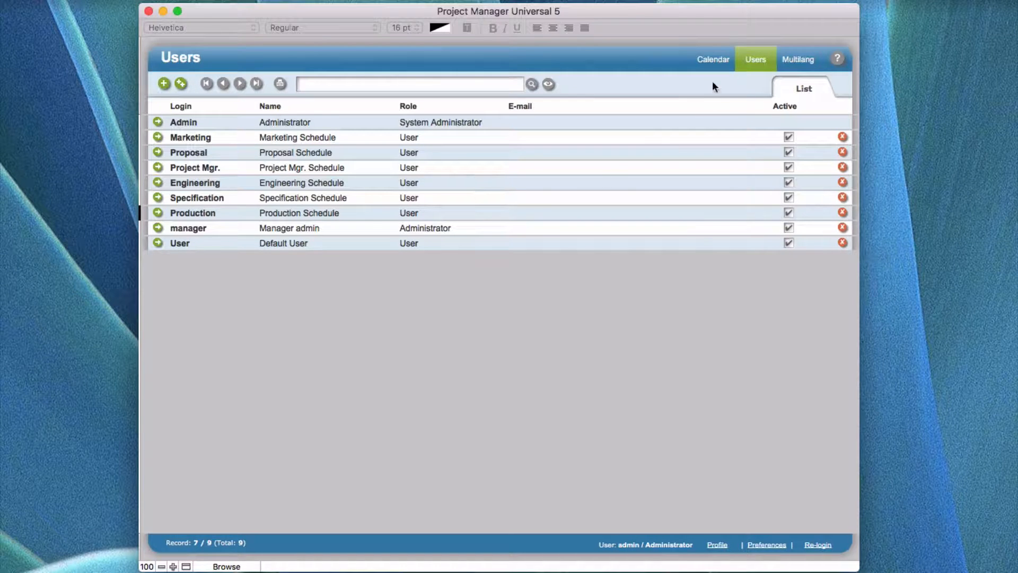
left_click(713, 60)
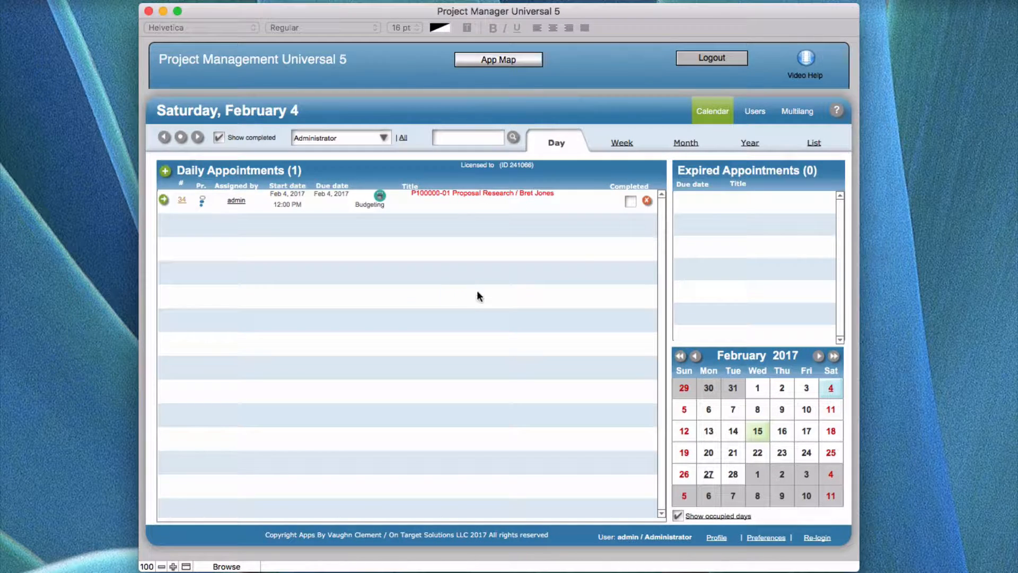
Mark the February 4 Proposal Research appointment as completed, and clear the mark again
left_click(630, 203)
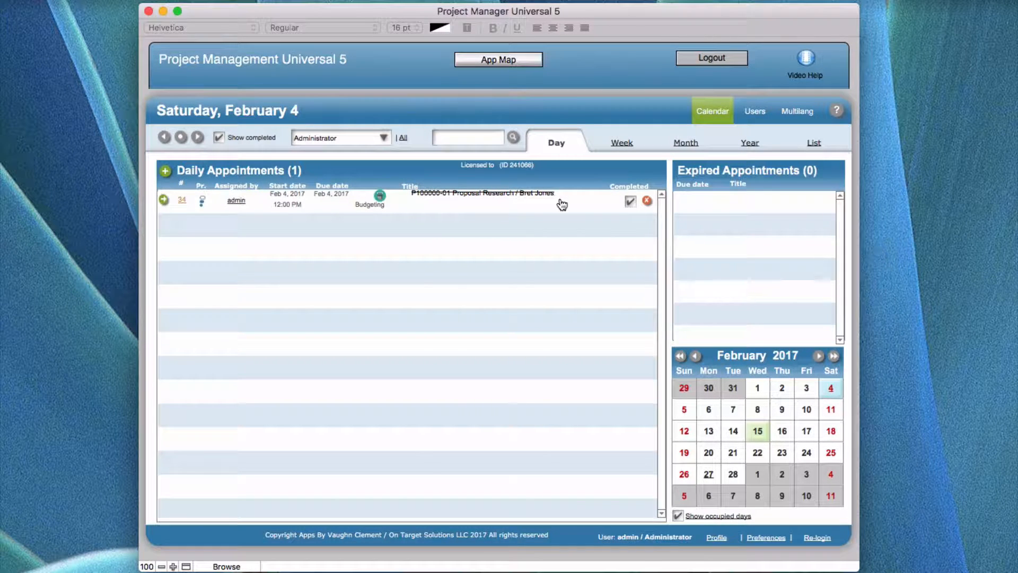
left_click(630, 204)
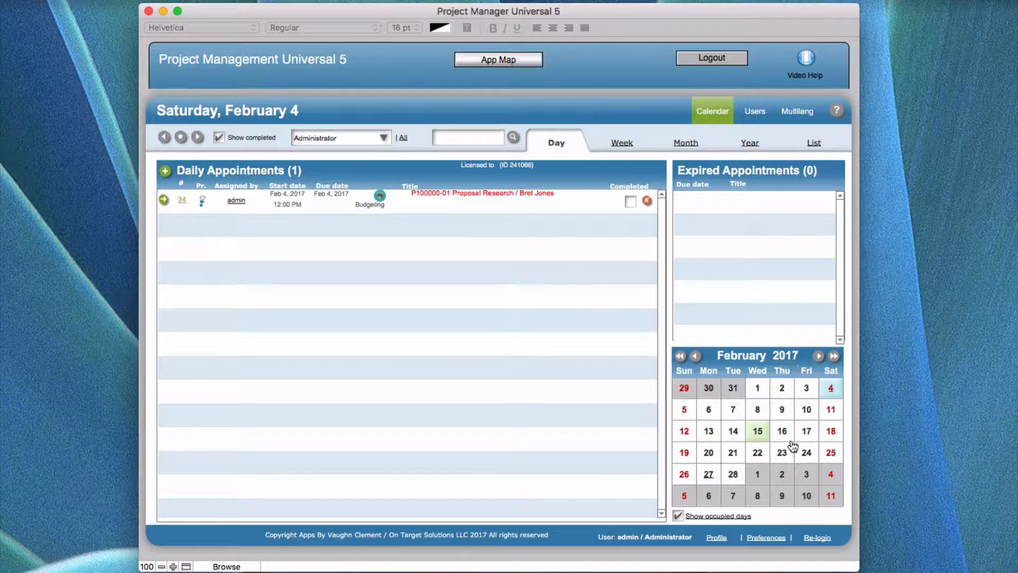
Open the P200000.1.0 Proposal Planning appointment on February 27, 2017 for editing
left_click(708, 476)
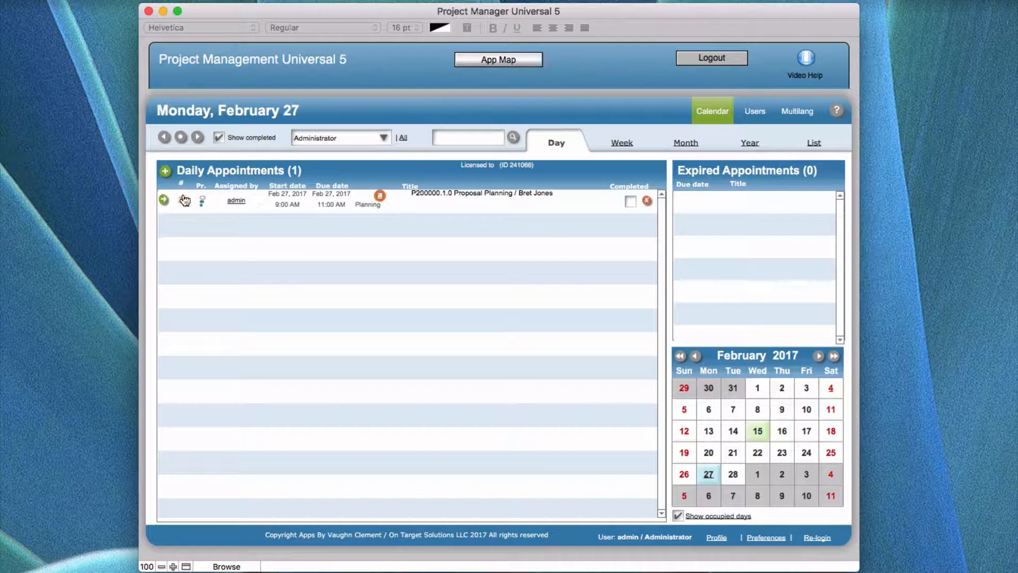
left_click(467, 198)
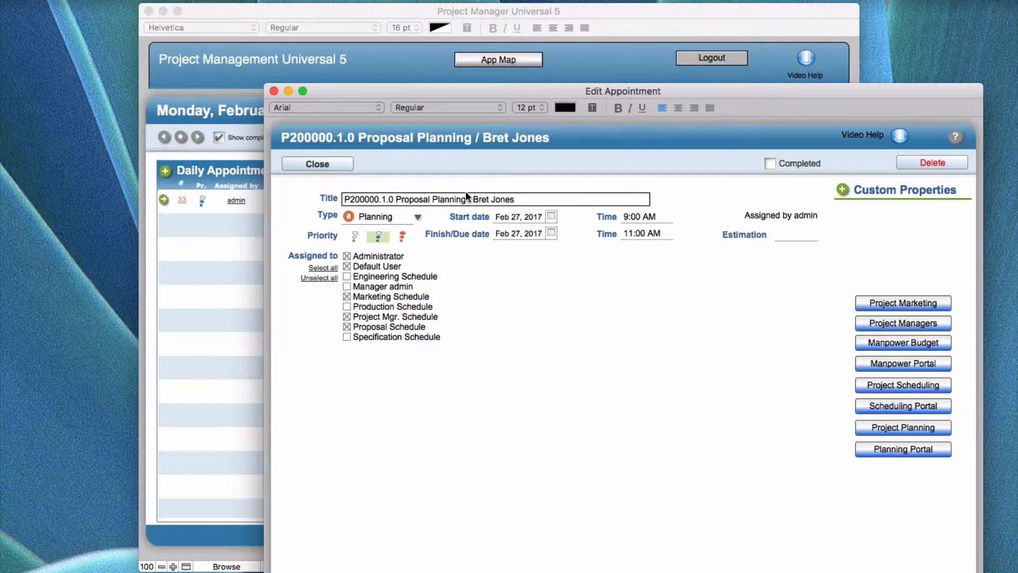
left_click_drag(490, 91, 366, 7)
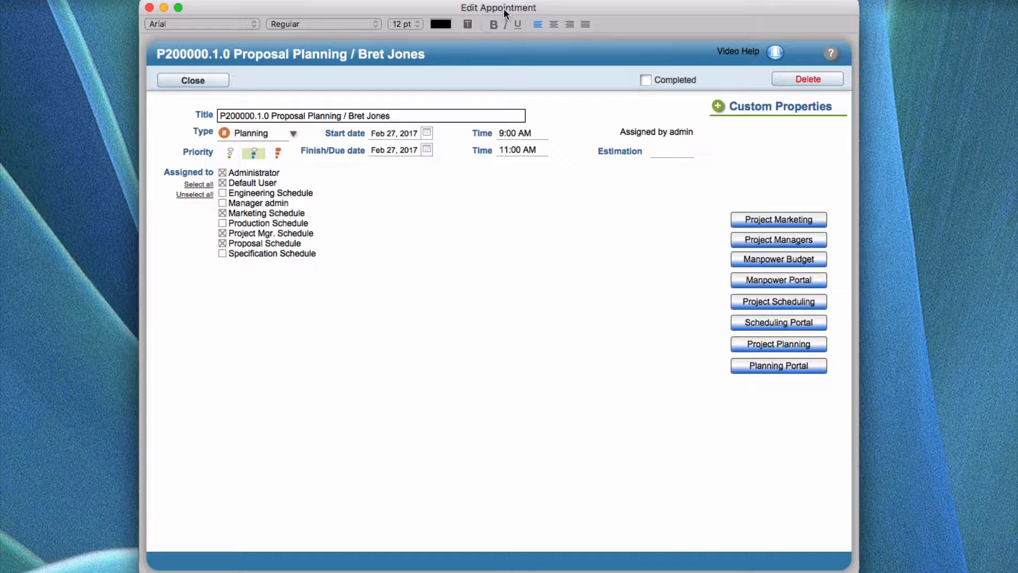
left_click_drag(447, 4, 447, 6)
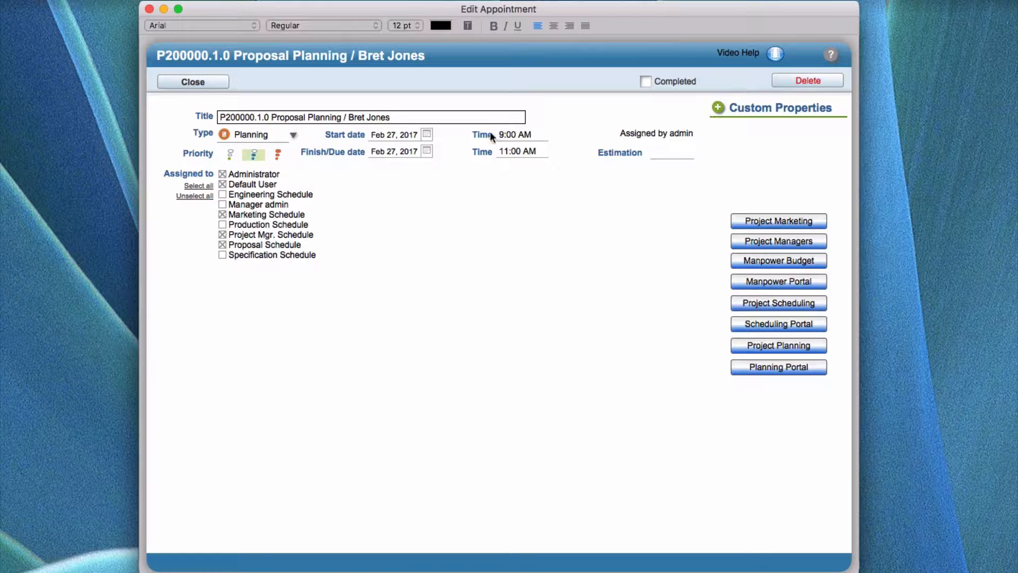
Set the appointment's type to Budgeting and its finish/due date to Mar 3, 2017
left_click(291, 135)
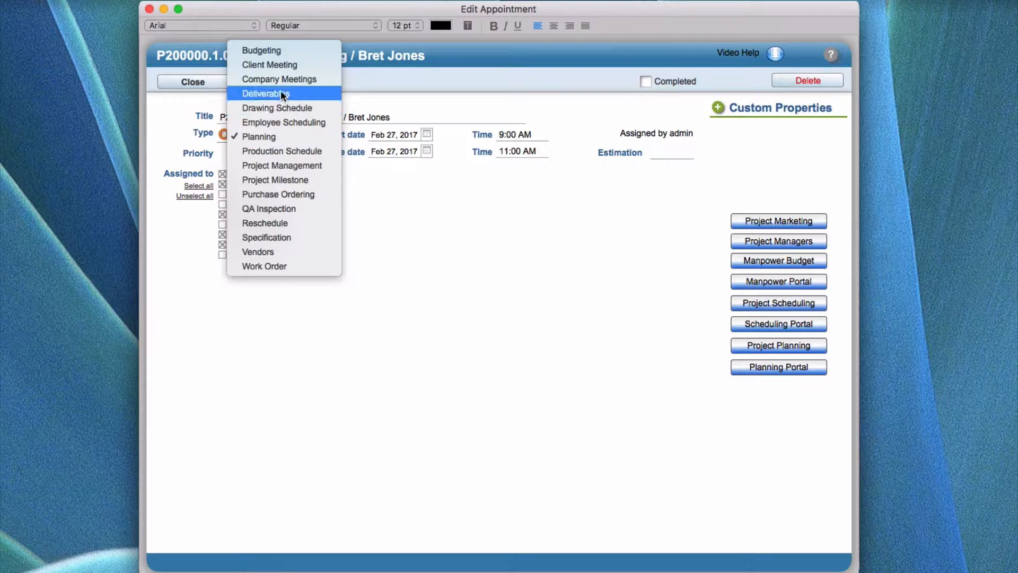
left_click(279, 51)
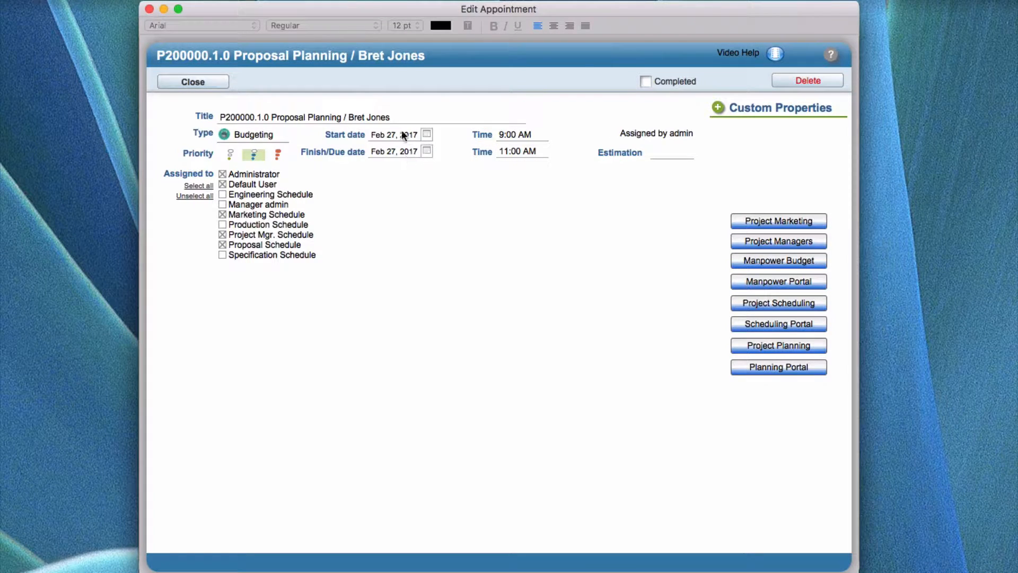
left_click(427, 151)
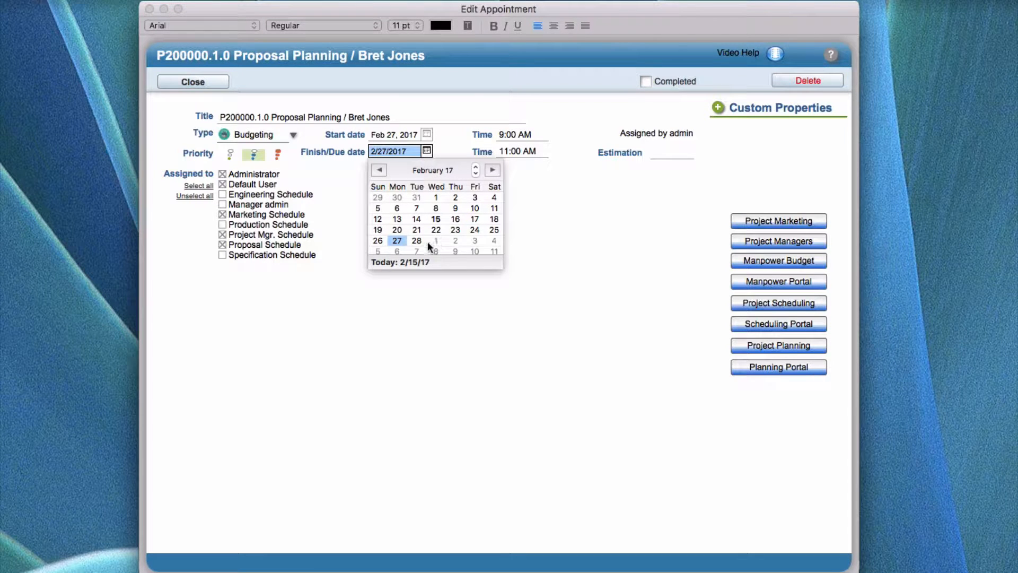
left_click(474, 240)
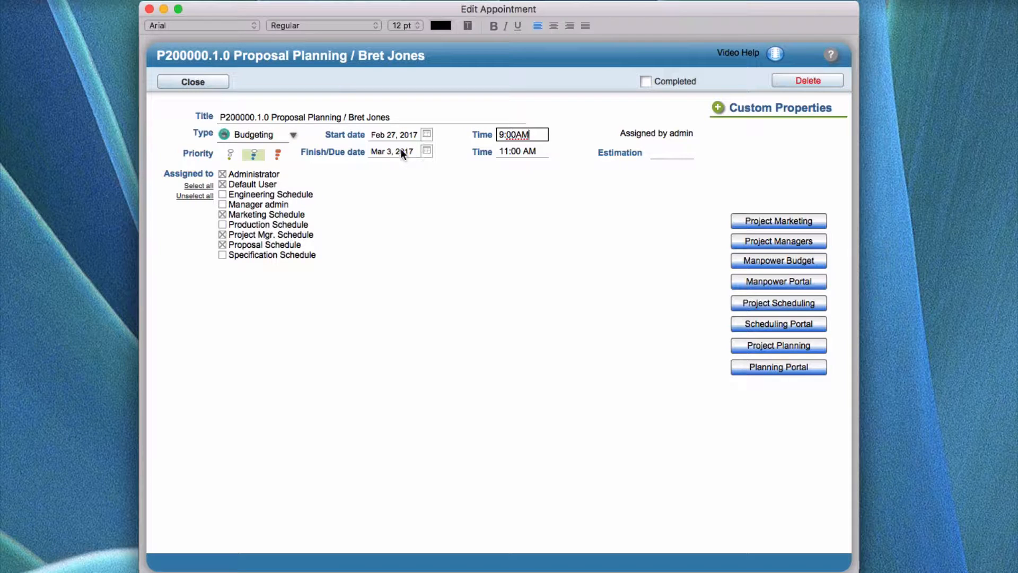
left_click(428, 151)
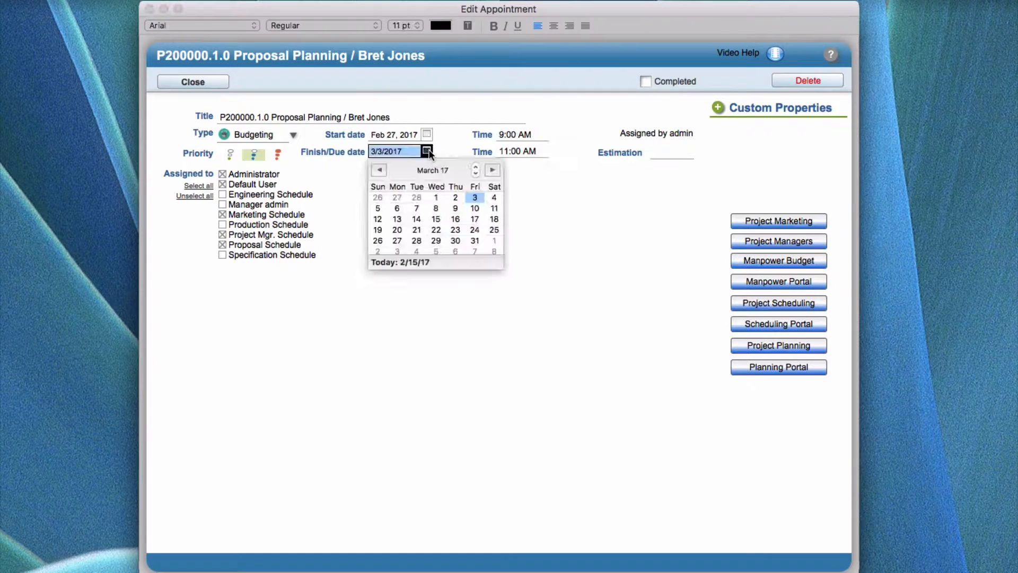
left_click(533, 187)
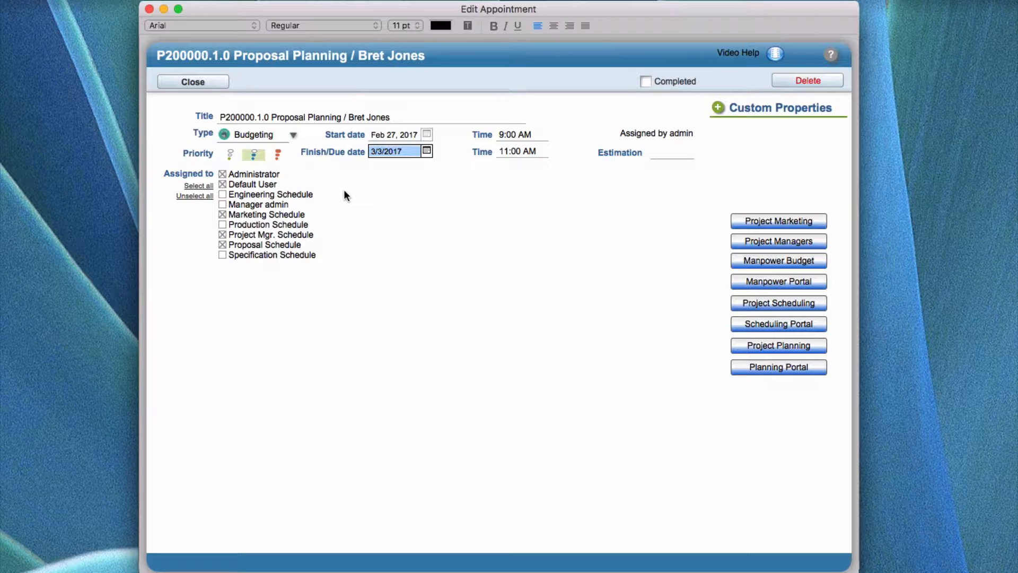
Add a blank custom property to the appointment, and check its Assigned to list and Estimation field
left_click(718, 108)
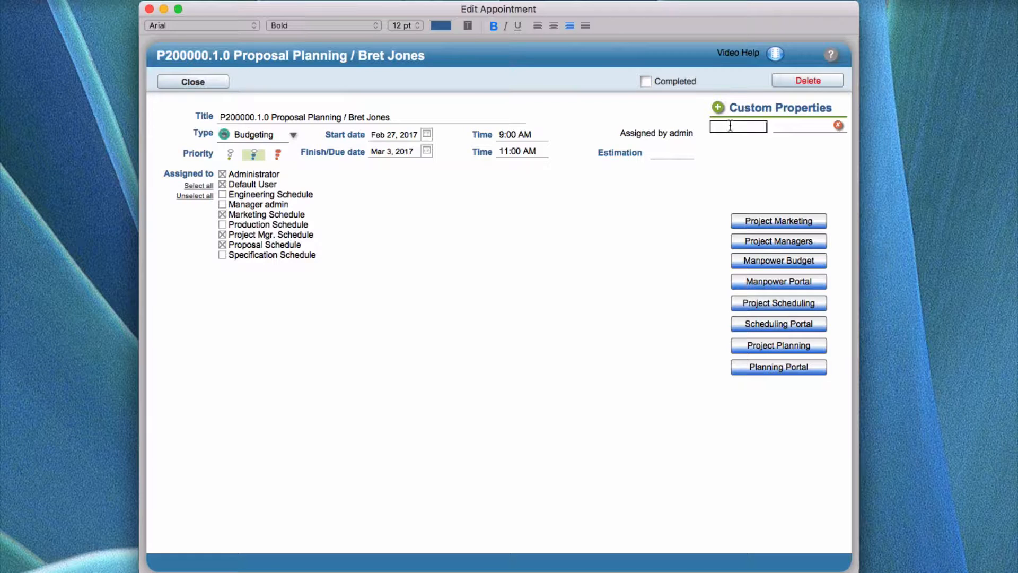
left_click(794, 126)
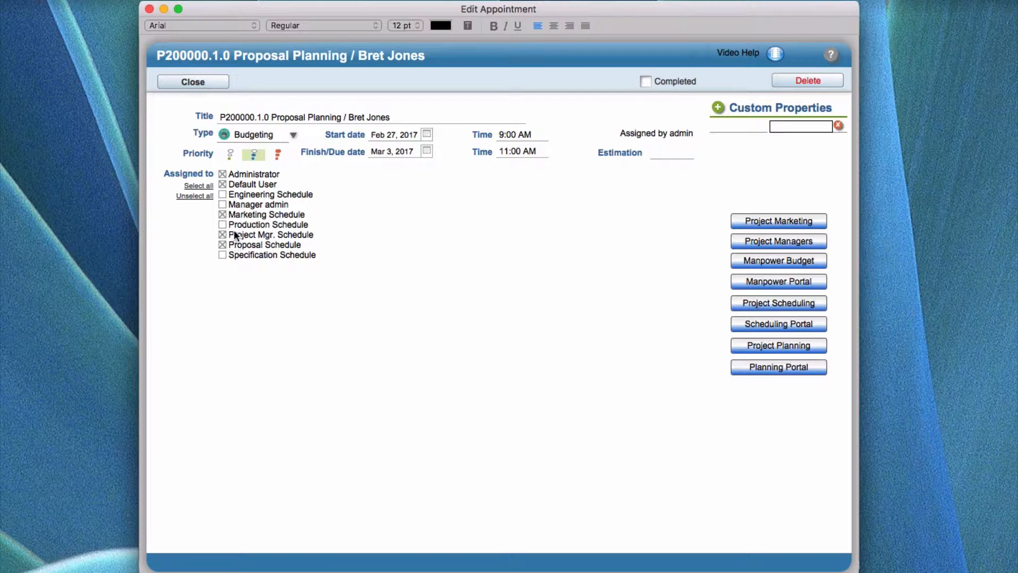
left_click(323, 192)
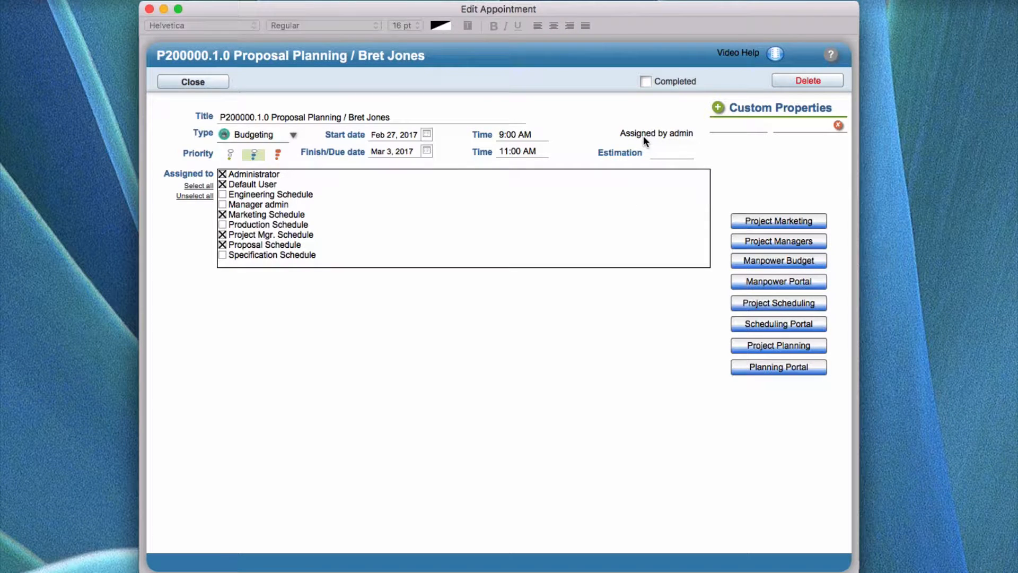
left_click(670, 152)
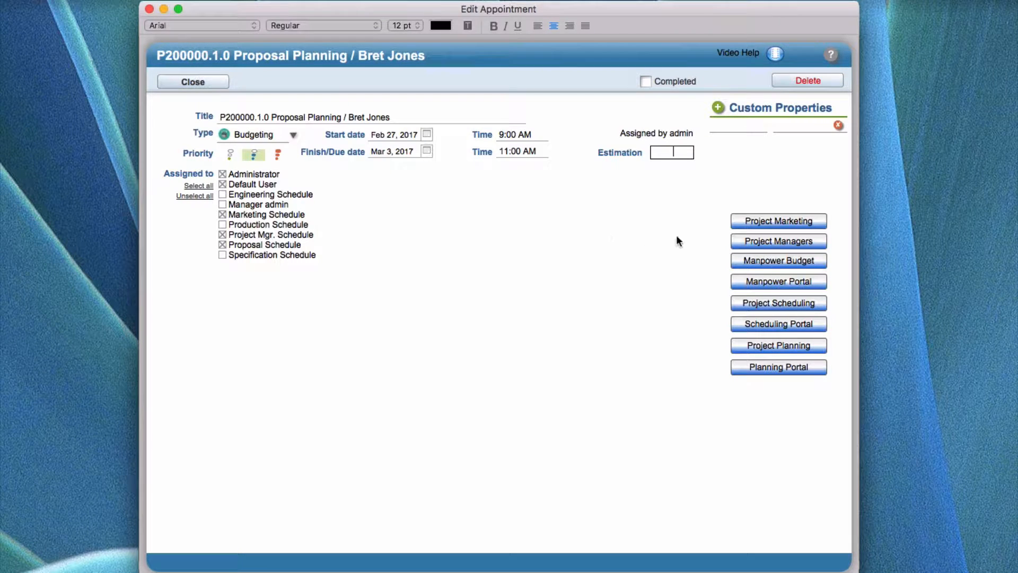
Examine the project marketing listing and the project manager records, jumping to the last manager record and checking the Production Manager notes before closing
left_click(774, 221)
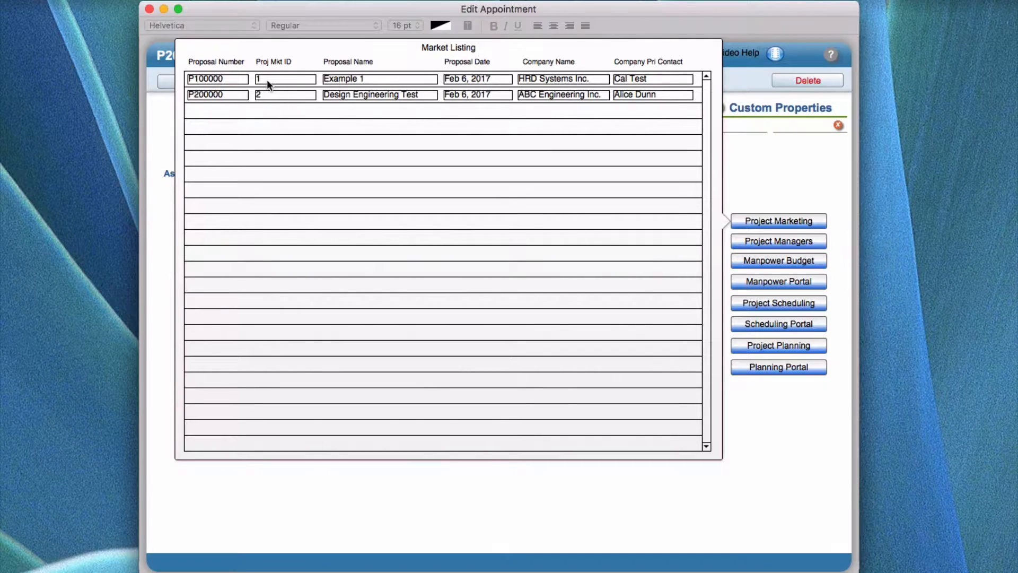
left_click(784, 204)
left_click(783, 242)
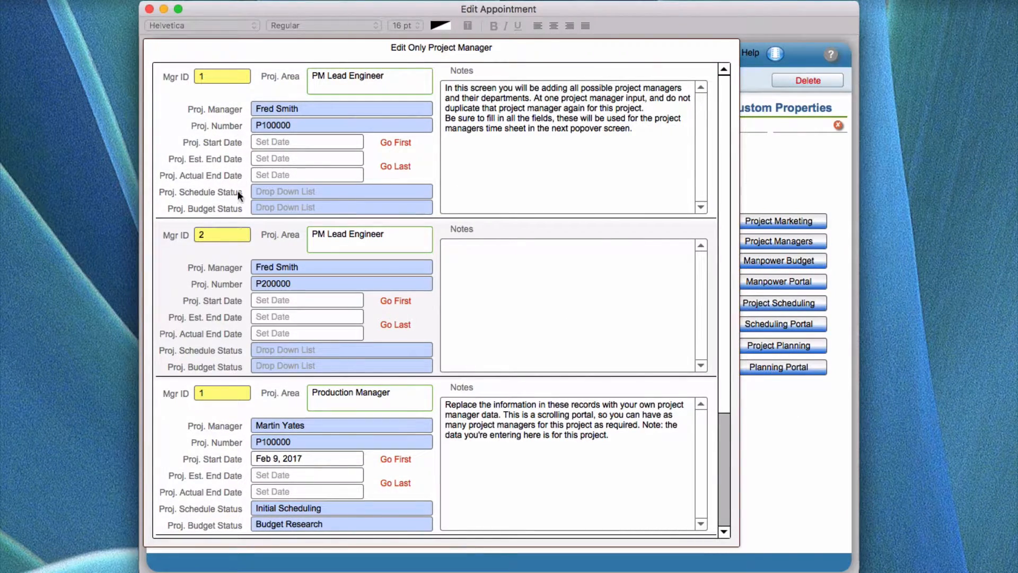
scroll(520, 315, "down", 3)
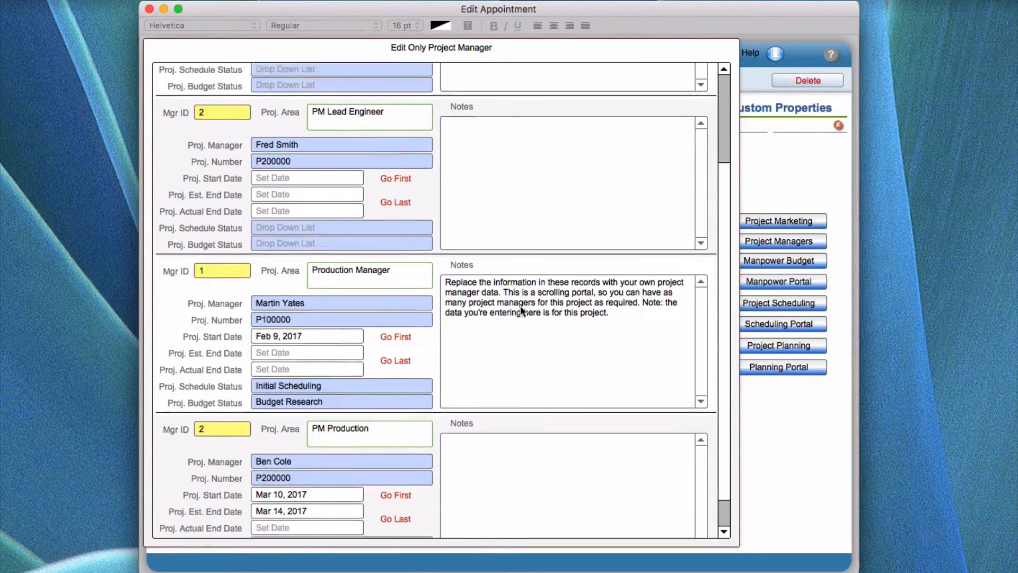
scroll(520, 305, "up", 3)
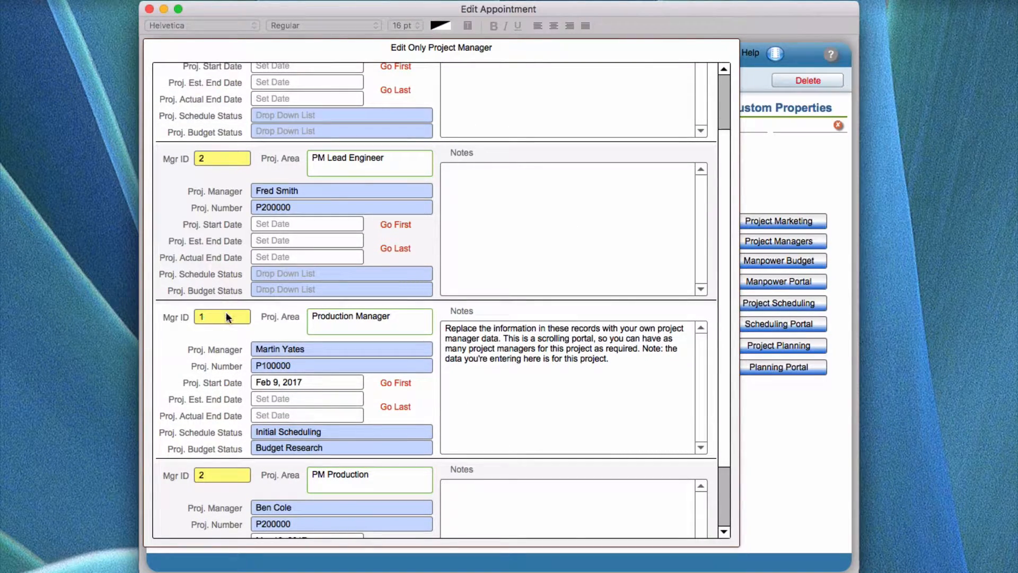
scroll(259, 228, "up", 3)
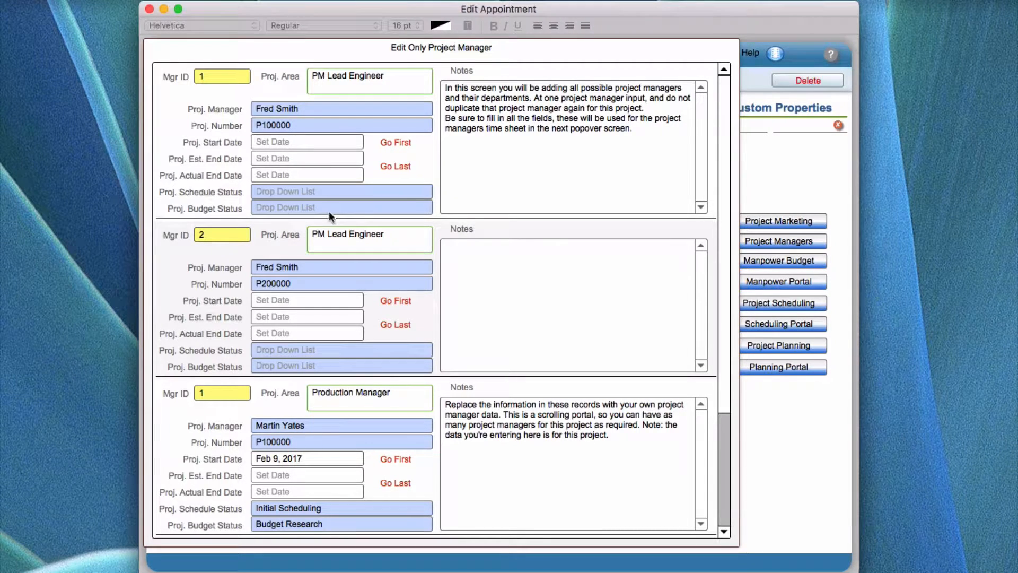
scroll(329, 216, "down", 5)
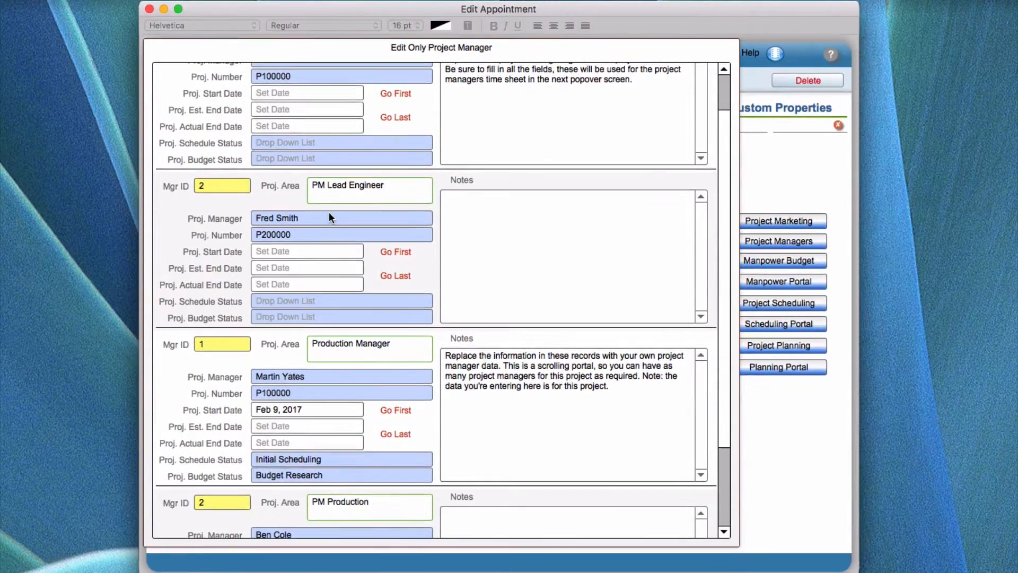
scroll(329, 218, "up", 5)
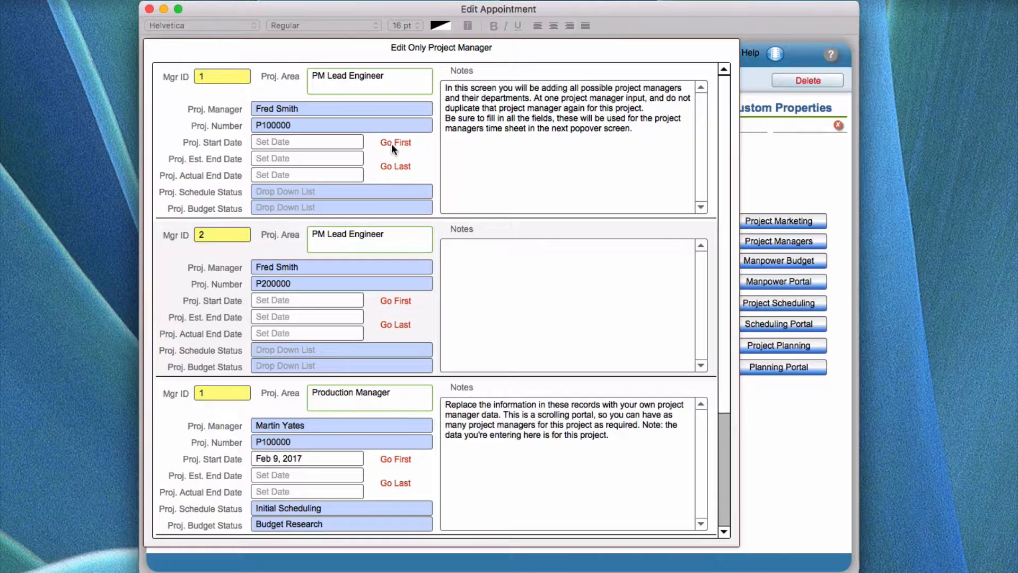
left_click(393, 166)
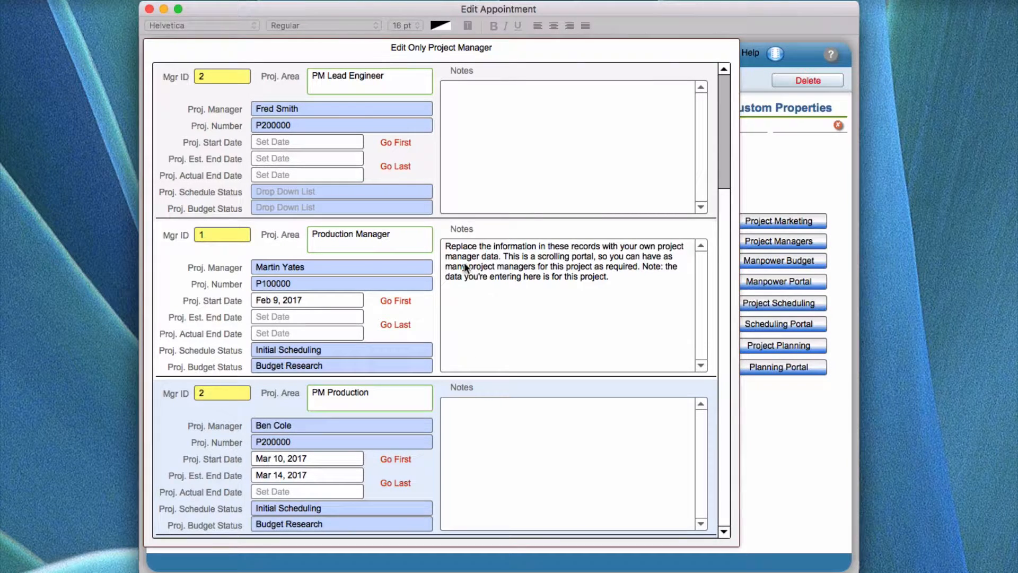
left_click(507, 262)
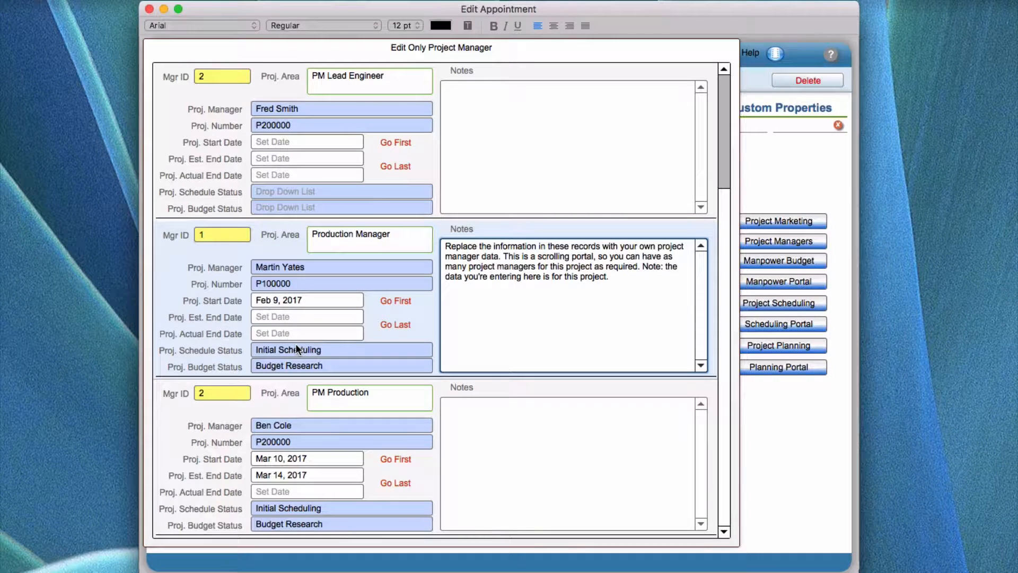
left_click(775, 189)
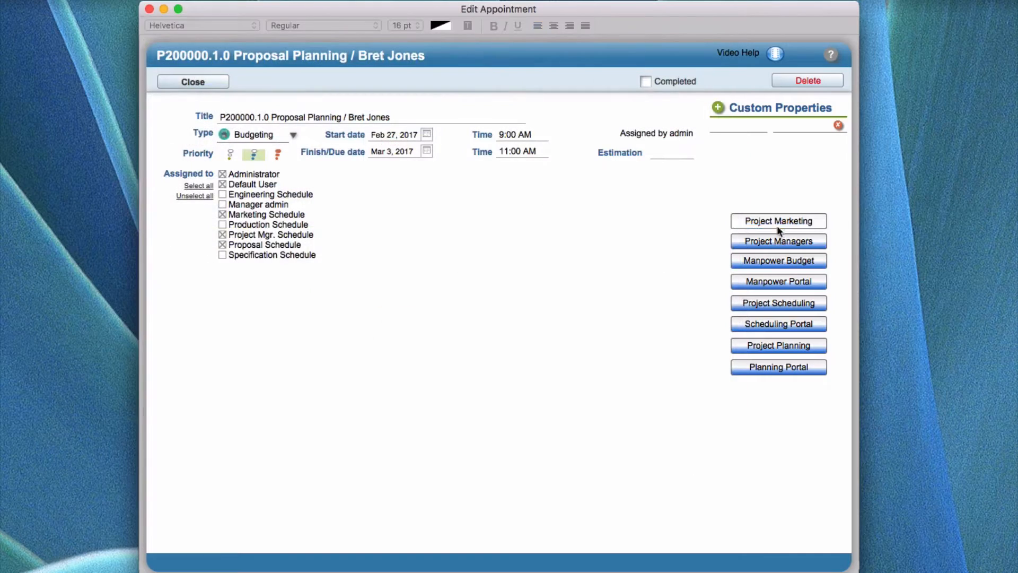
Examine the manpower budget's P100000 record, including its assigned employee, project number and budget item status choices, comments and labor hours
left_click(773, 263)
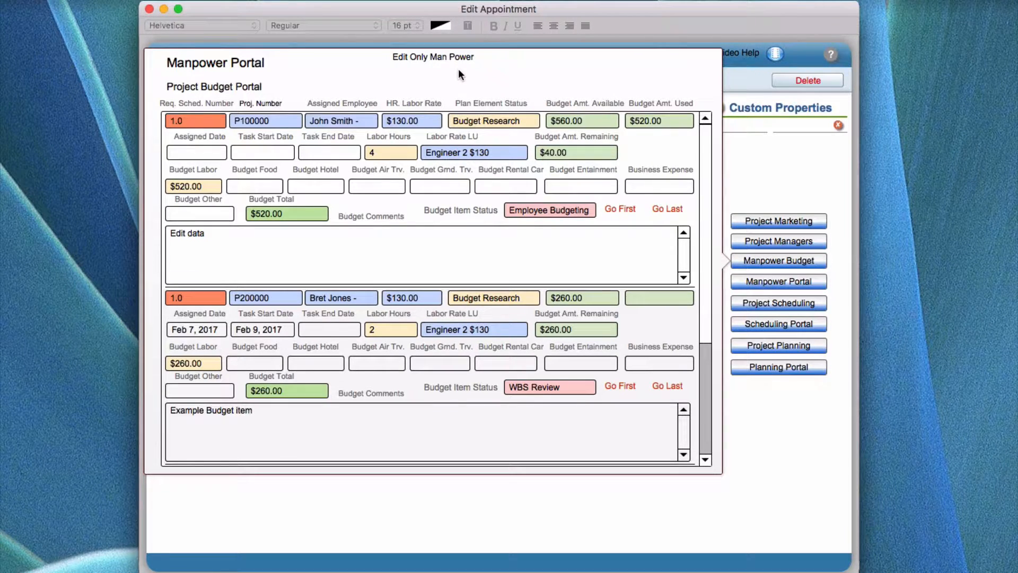
left_click(324, 120)
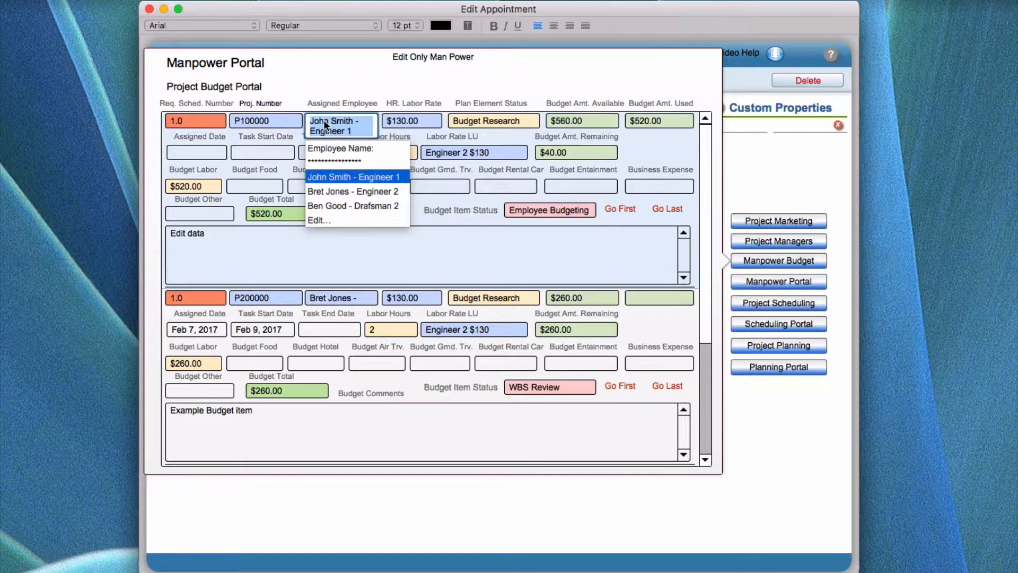
left_click(327, 98)
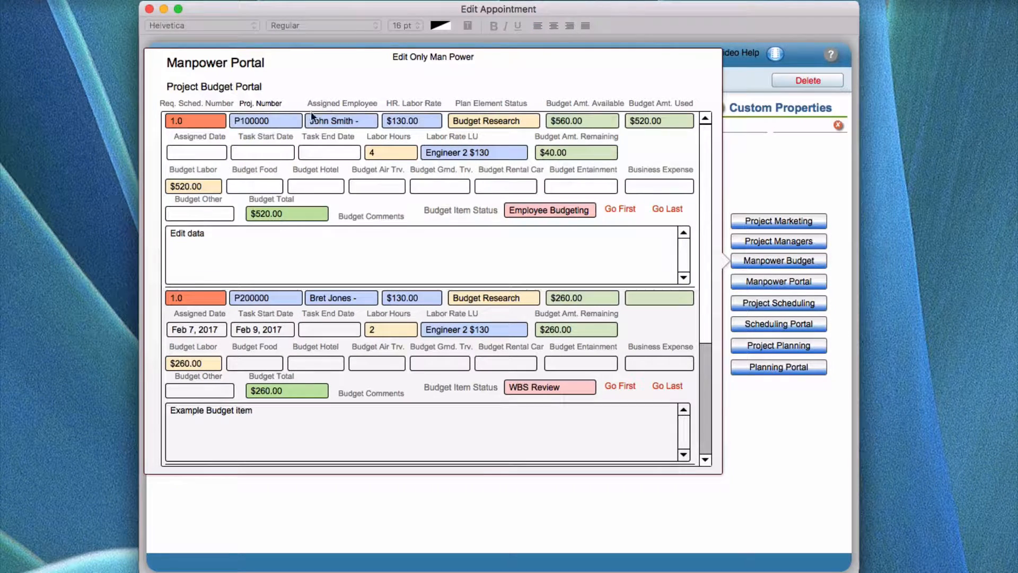
left_click(291, 122)
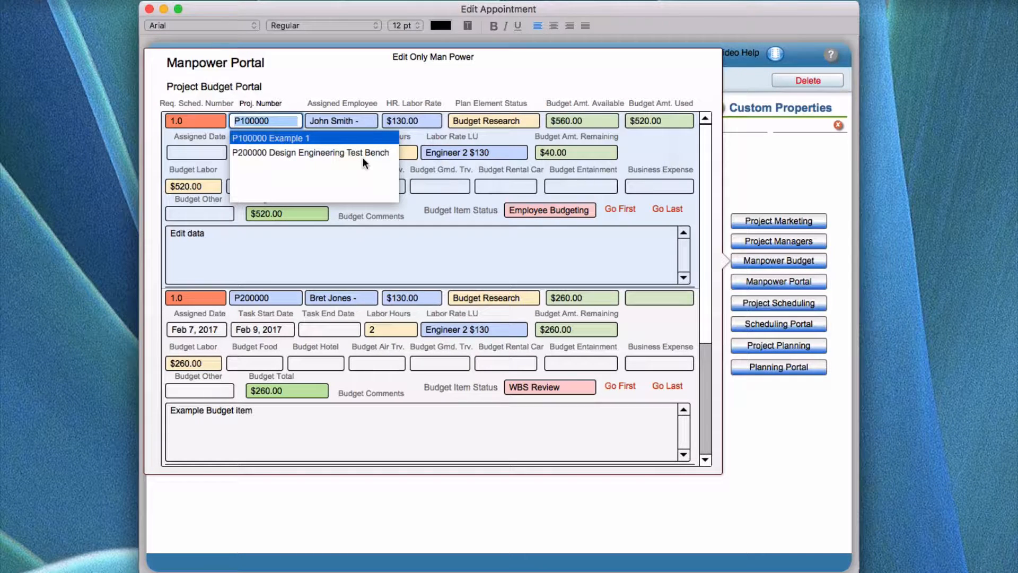
left_click(320, 75)
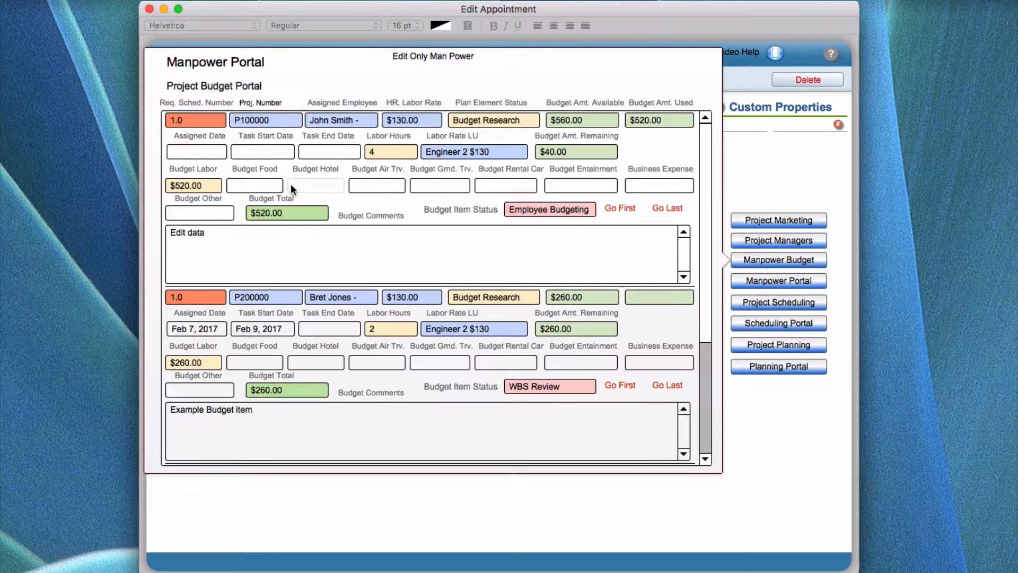
left_click(302, 244)
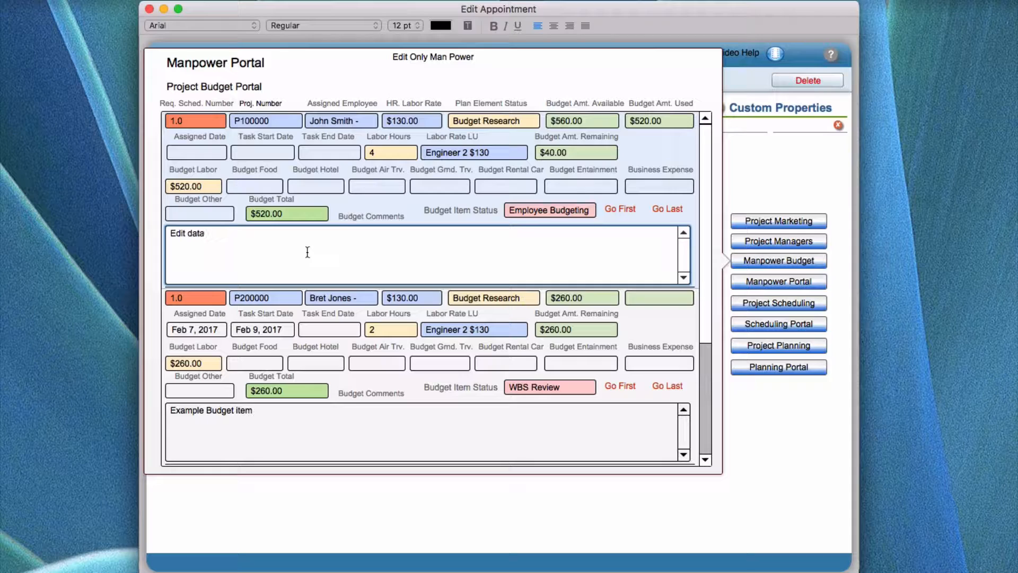
left_click(547, 210)
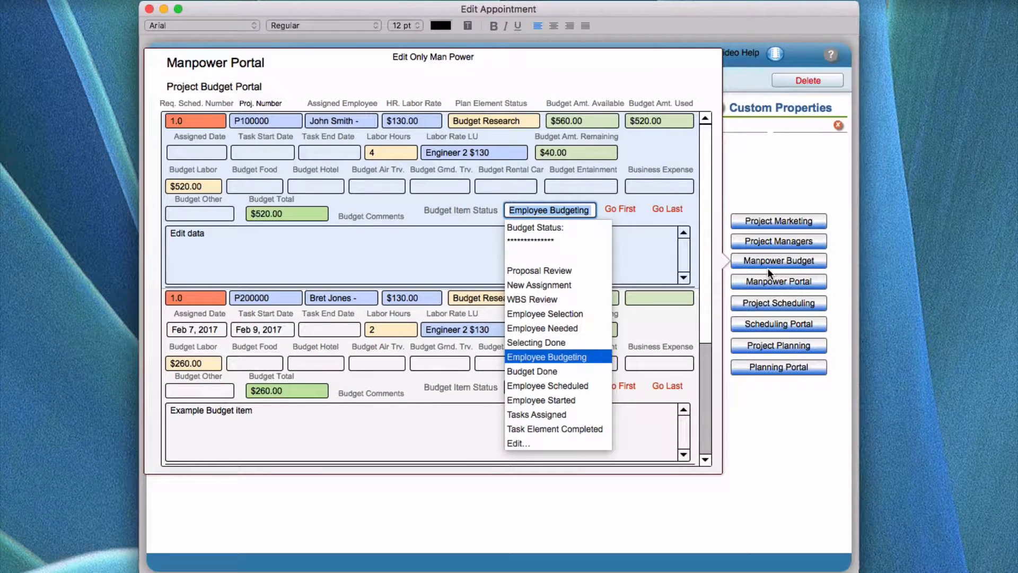
left_click(448, 262)
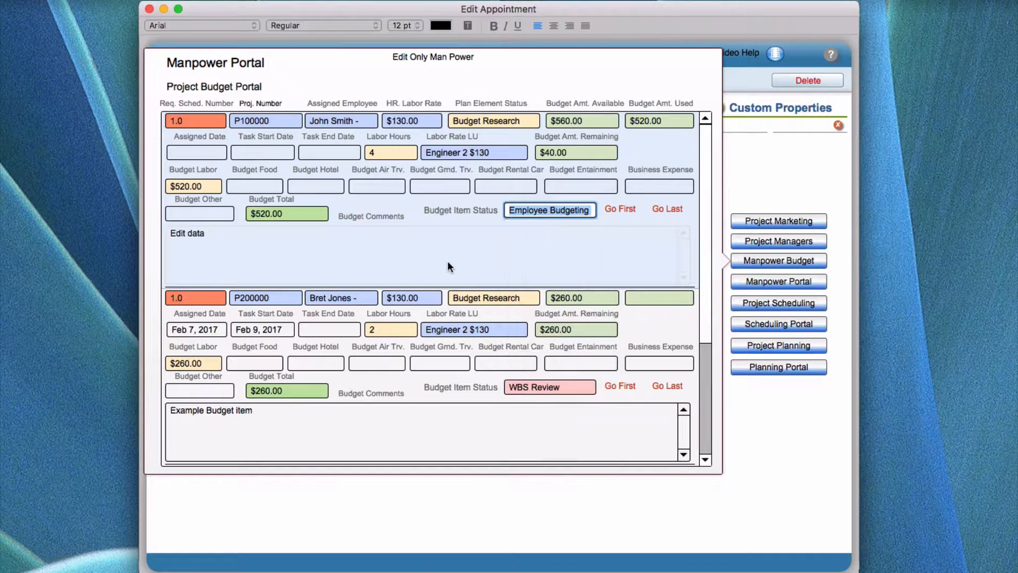
left_click(448, 261)
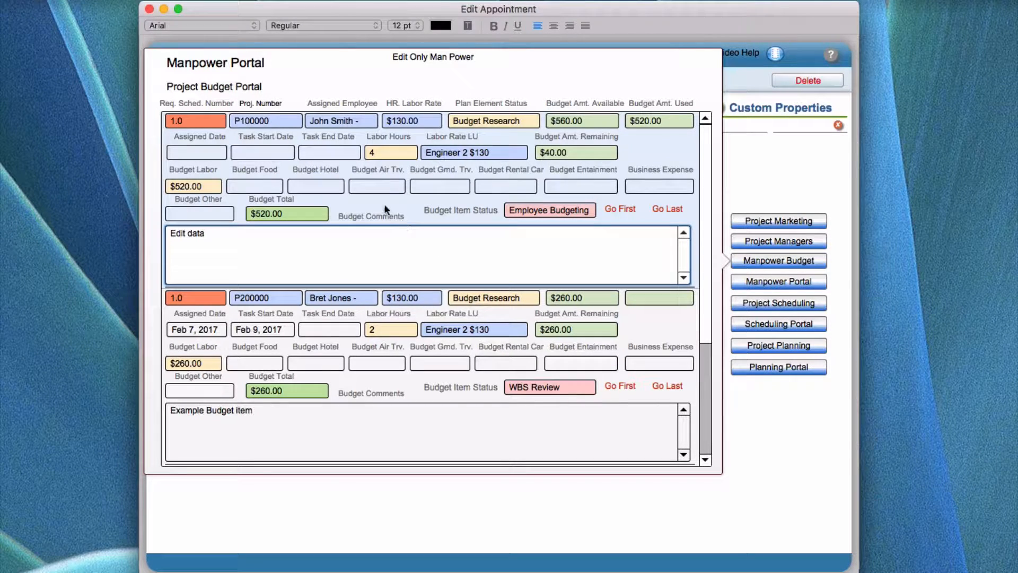
left_click(385, 153)
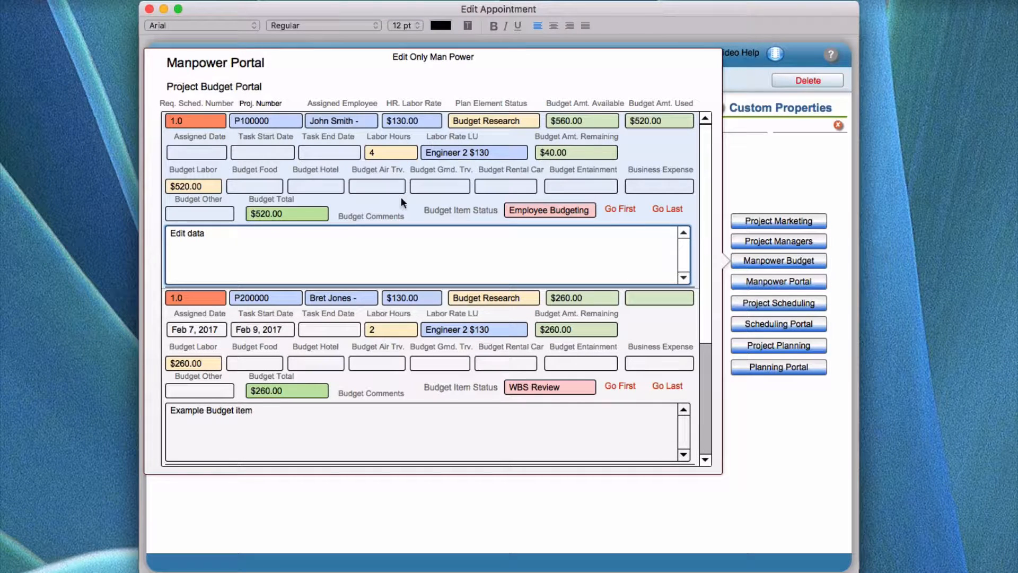
Examine the manpower portal's task assignments and the employee choices for the first P100000 task
left_click(770, 281)
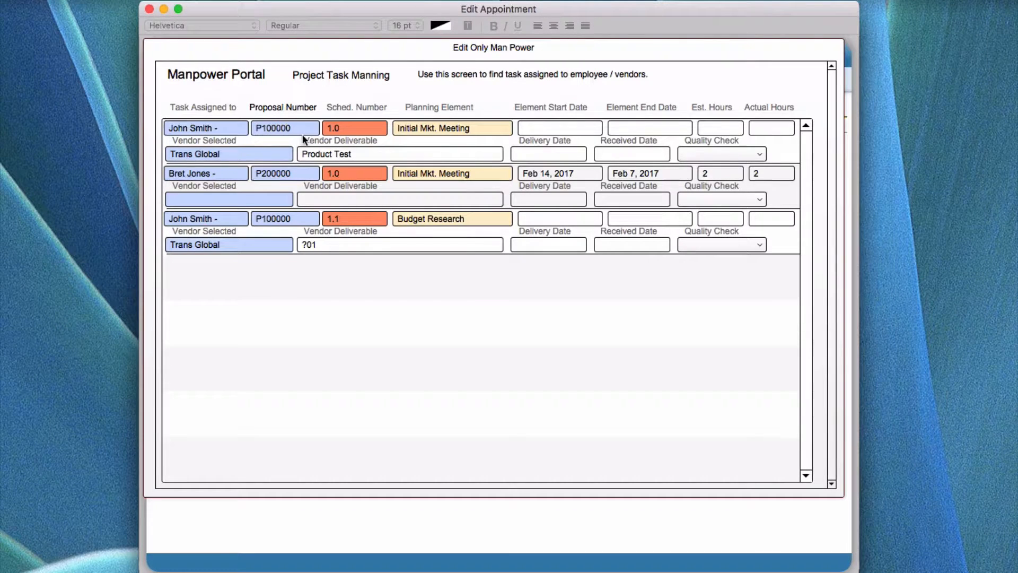
left_click(215, 128)
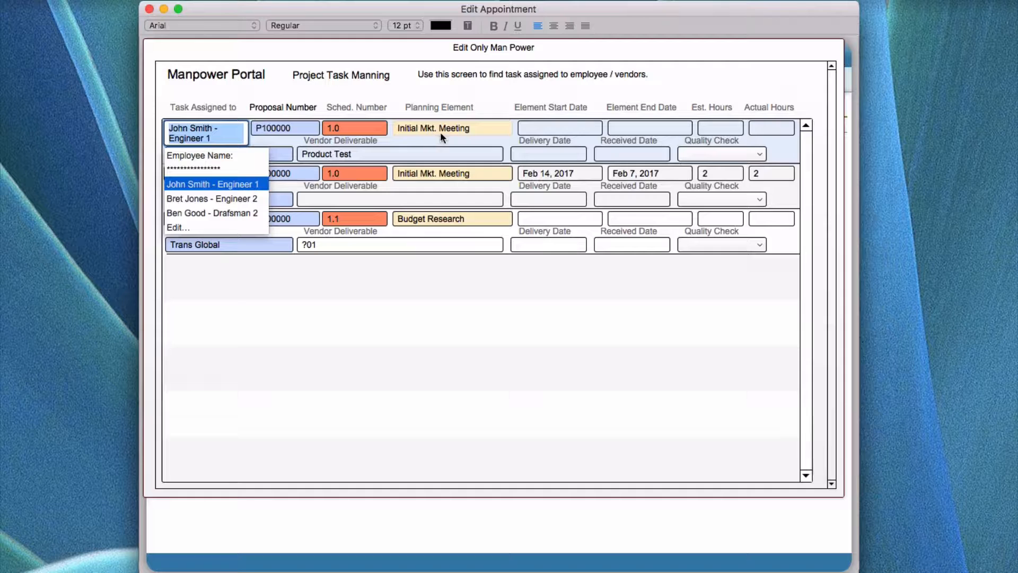
left_click(505, 94)
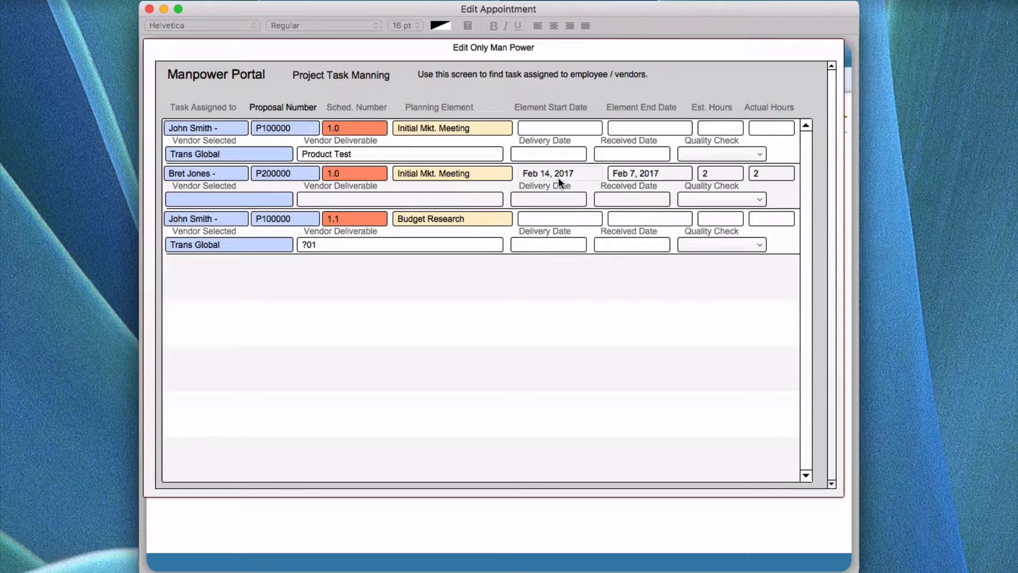
Set the P200000 task's element end date to Feb 15, 2017, check its quality check choices without selecting one, and close the manpower portal
left_click(625, 174)
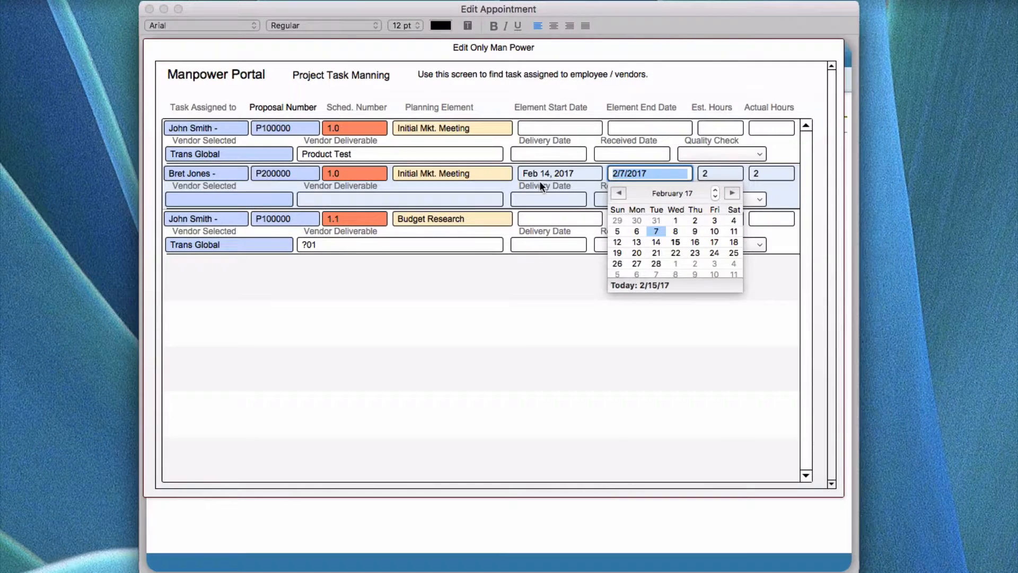
left_click(677, 241)
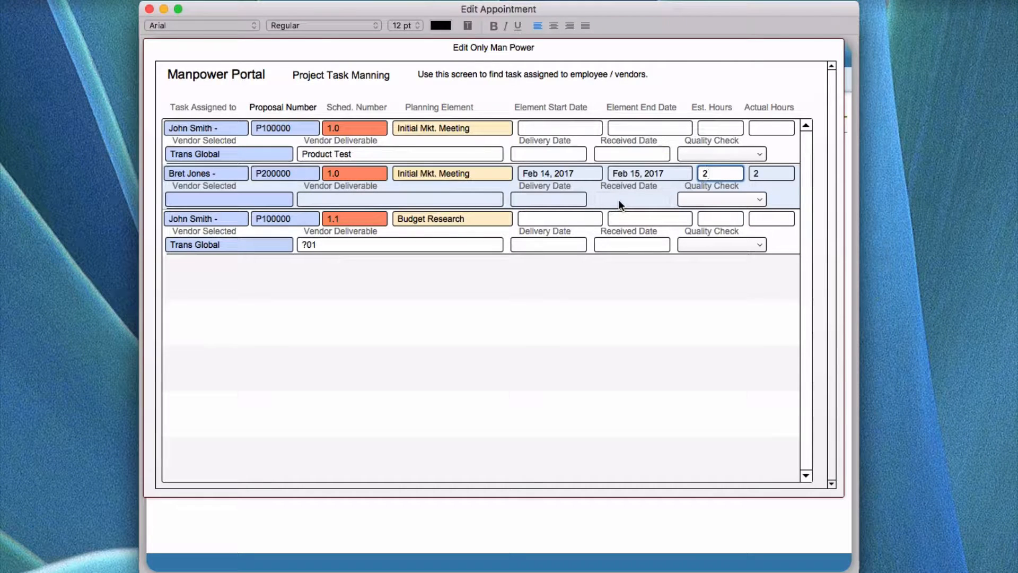
left_click(696, 203)
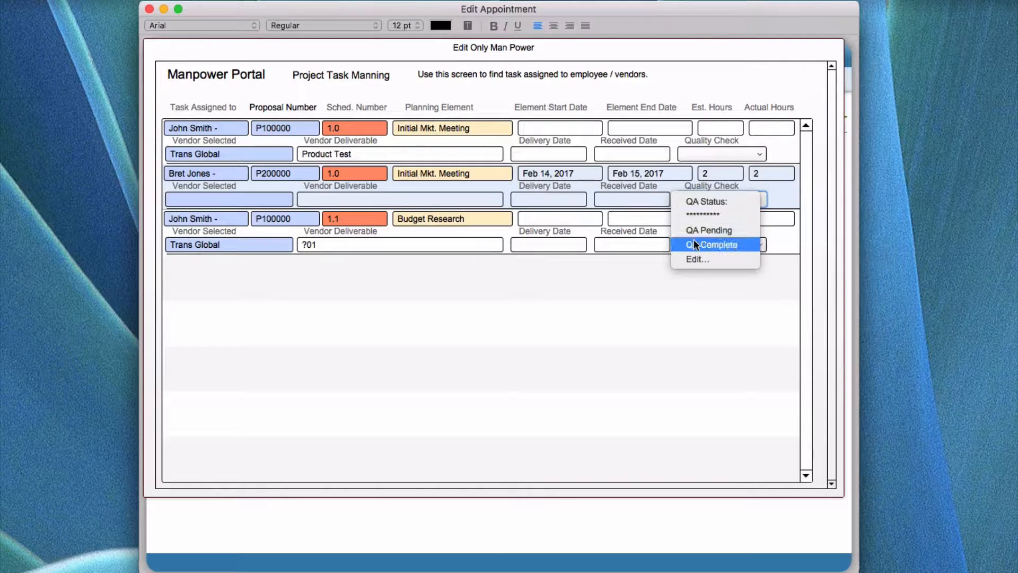
left_click(723, 84)
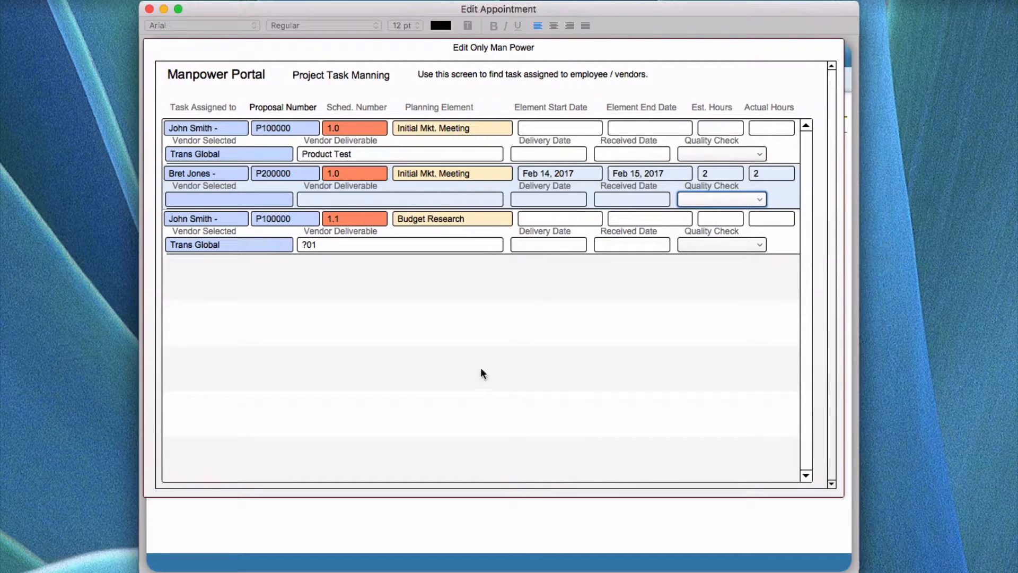
left_click(486, 525)
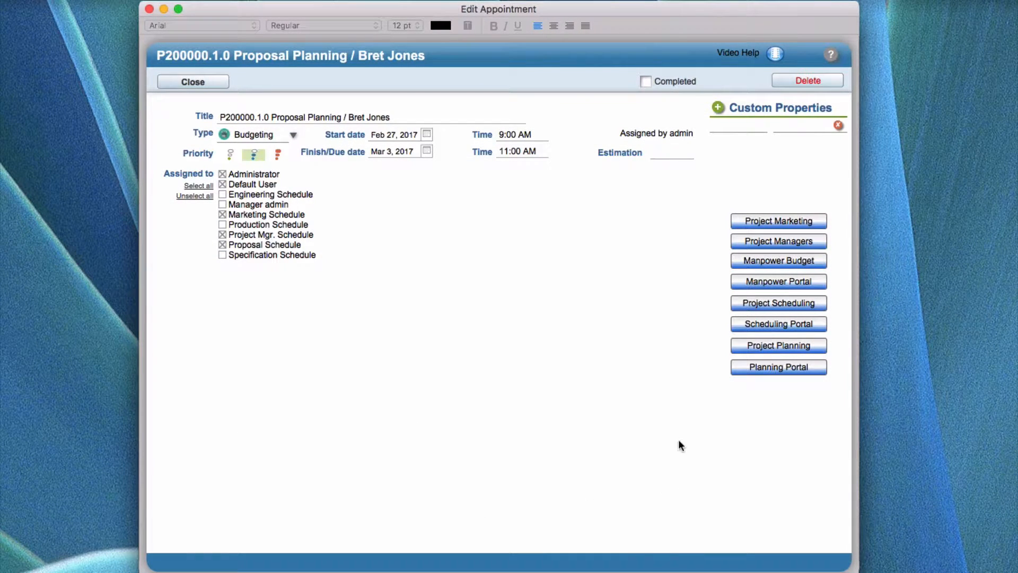
Examine the project schedule records, close them, and open the project planning data
left_click(775, 304)
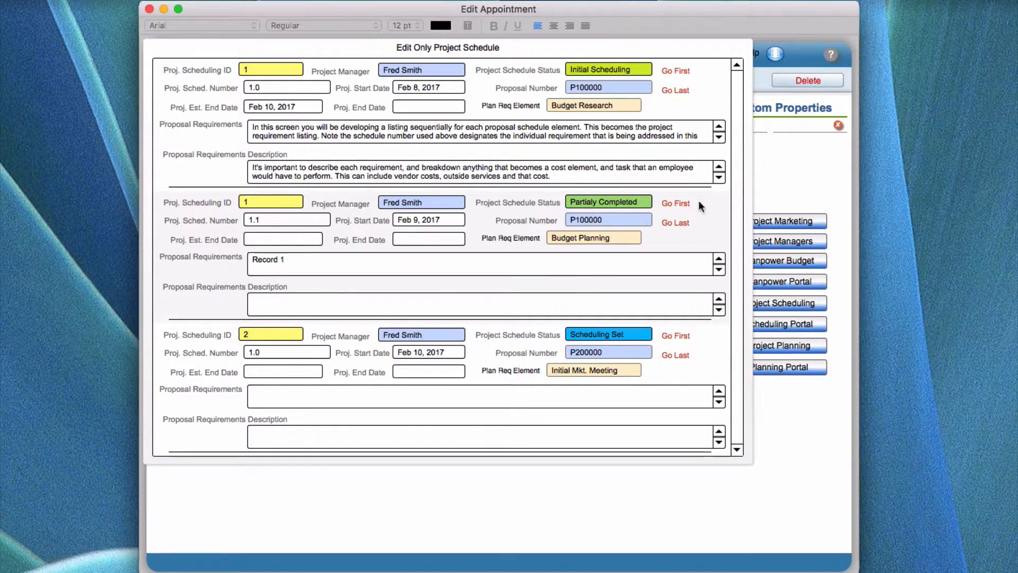
left_click(761, 198)
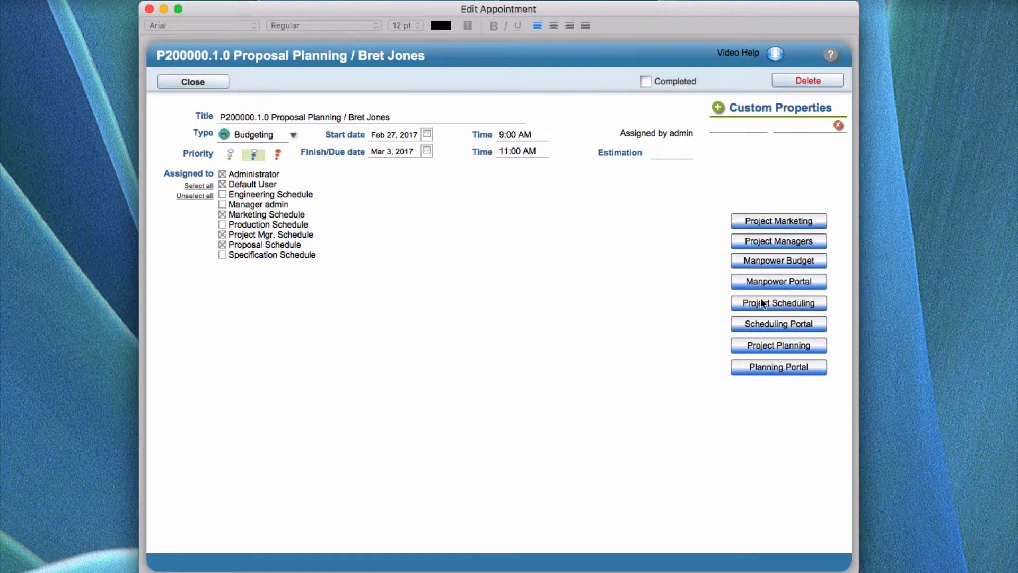
left_click(764, 346)
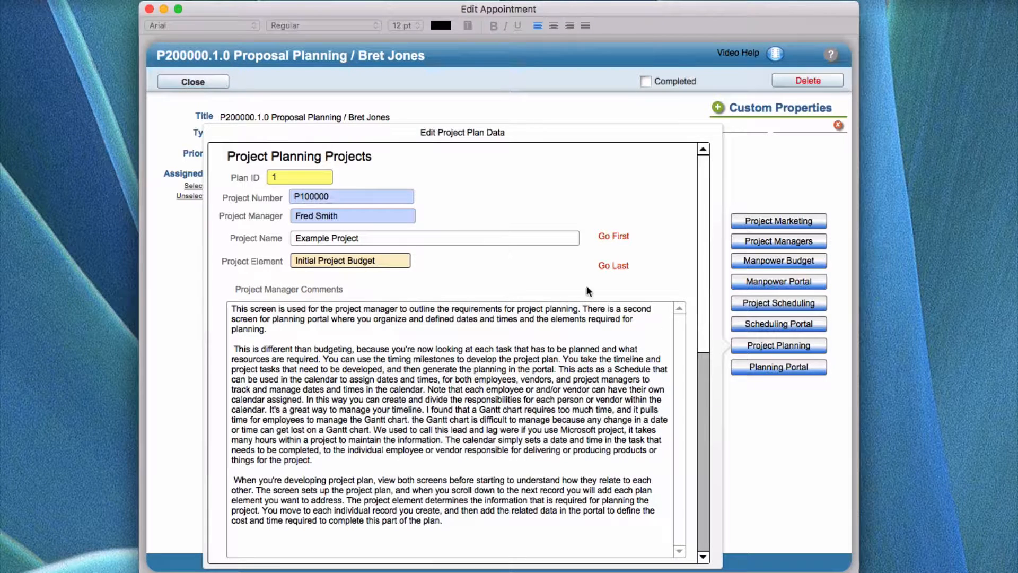
Examine the planning portal records and the vendor choices and contact details for P100000's Budget Research element, and close the portal
left_click(781, 369)
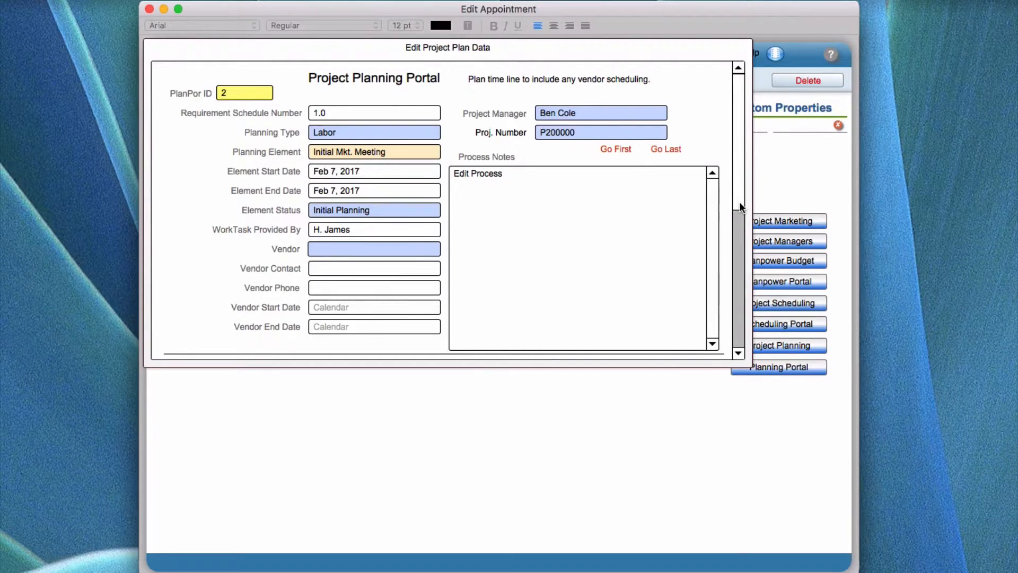
left_click_drag(739, 202, 738, 342)
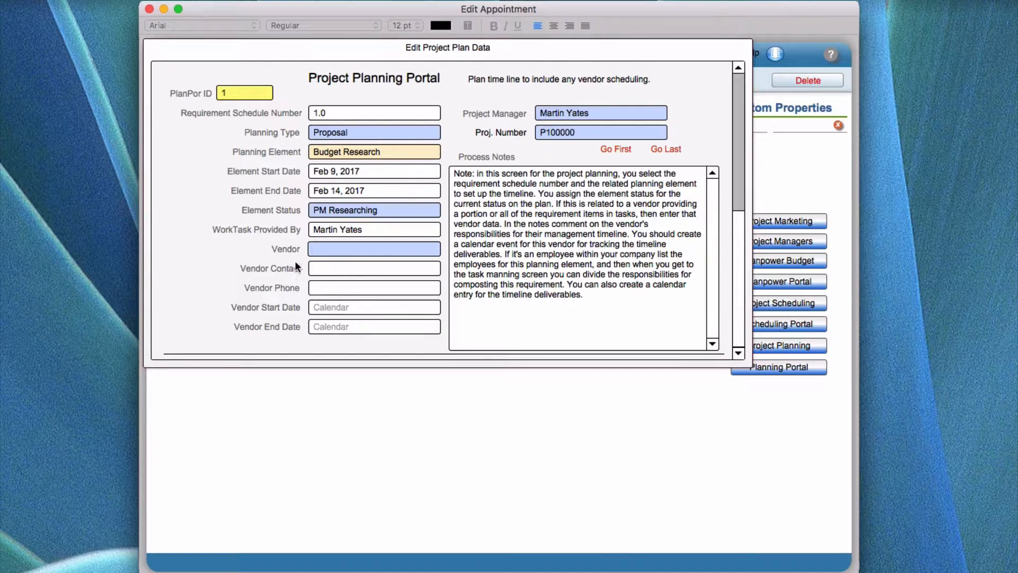
left_click(332, 250)
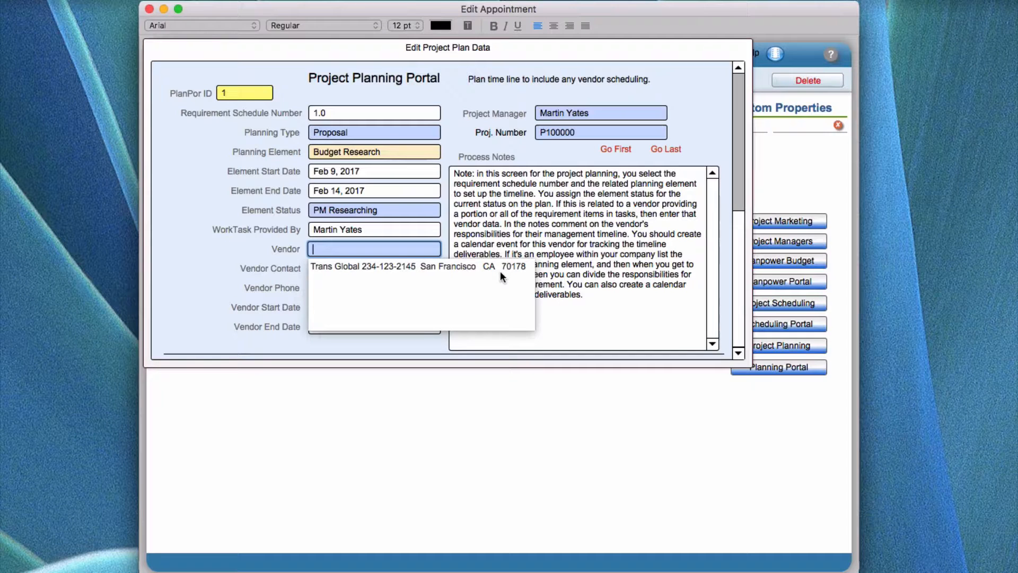
left_click(224, 251)
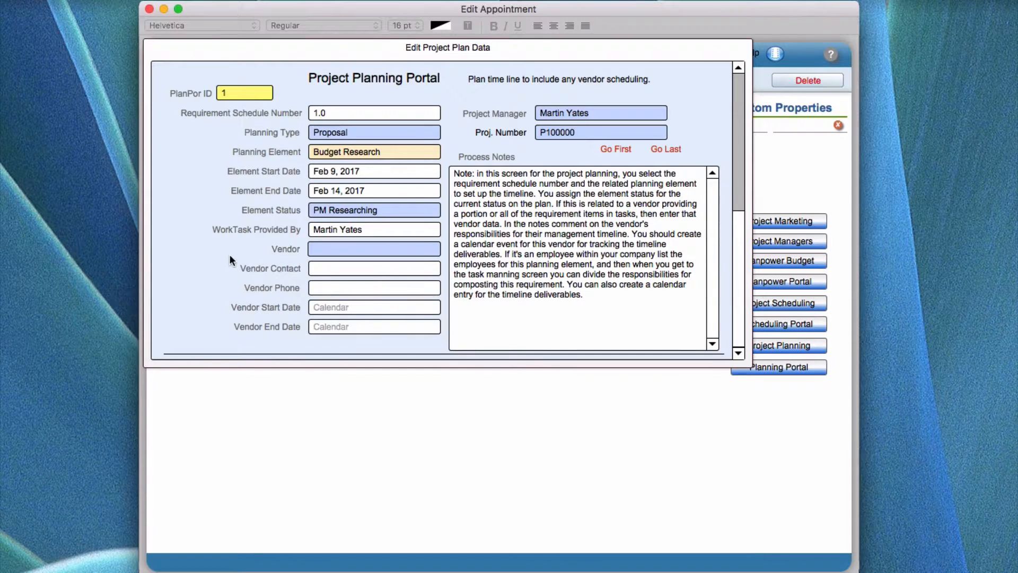
left_click(321, 269)
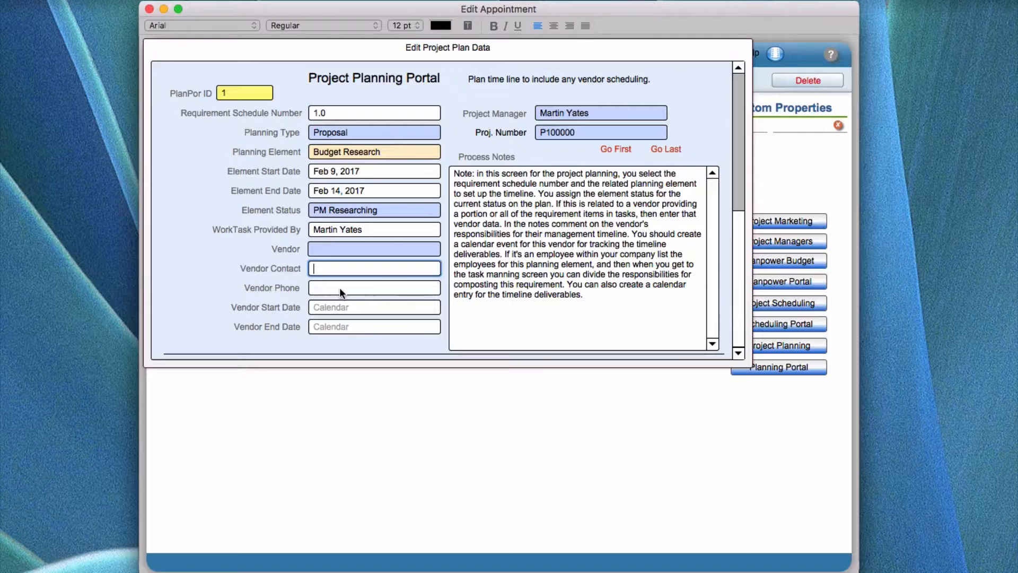
left_click(788, 193)
left_click(771, 363)
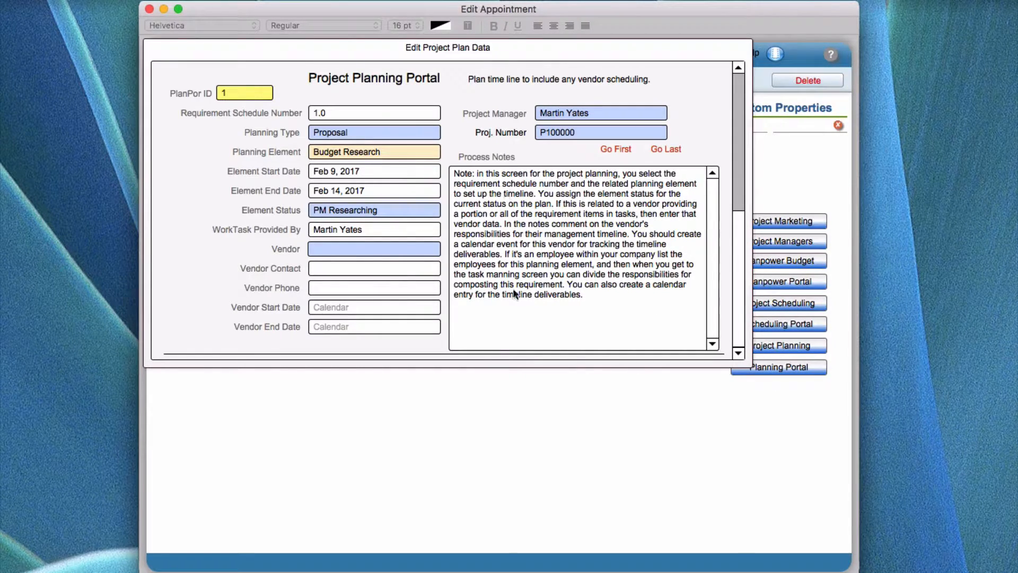
left_click(639, 406)
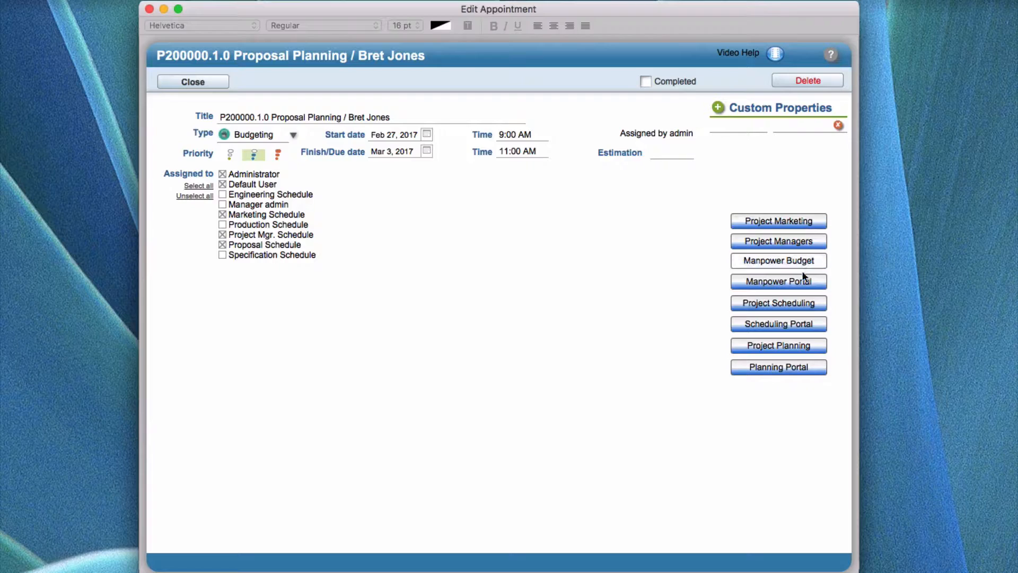
Review the linked project manager records, close the appointment, and briefly reopen it from the February 27 daily appointments
left_click(804, 242)
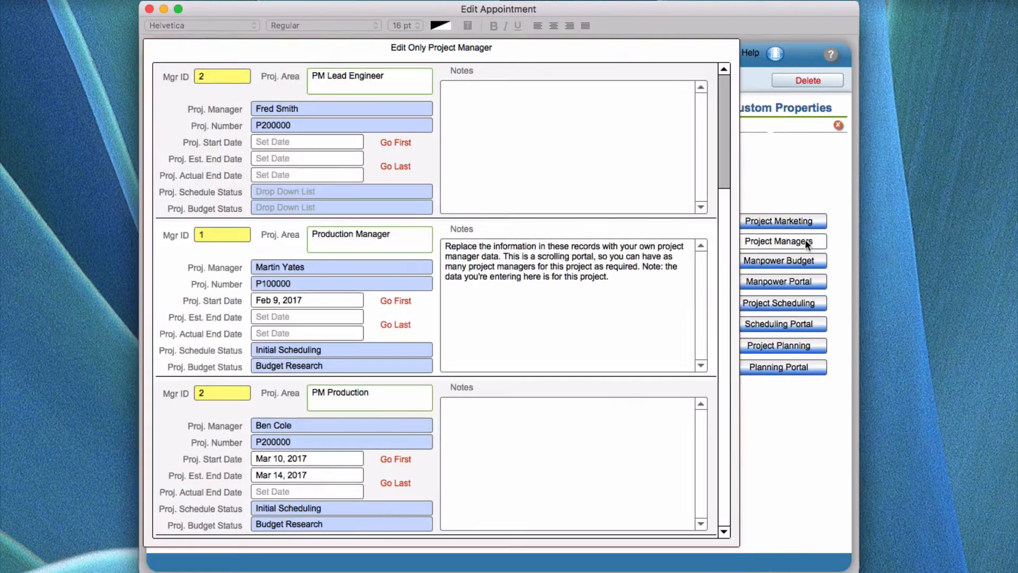
left_click(811, 241)
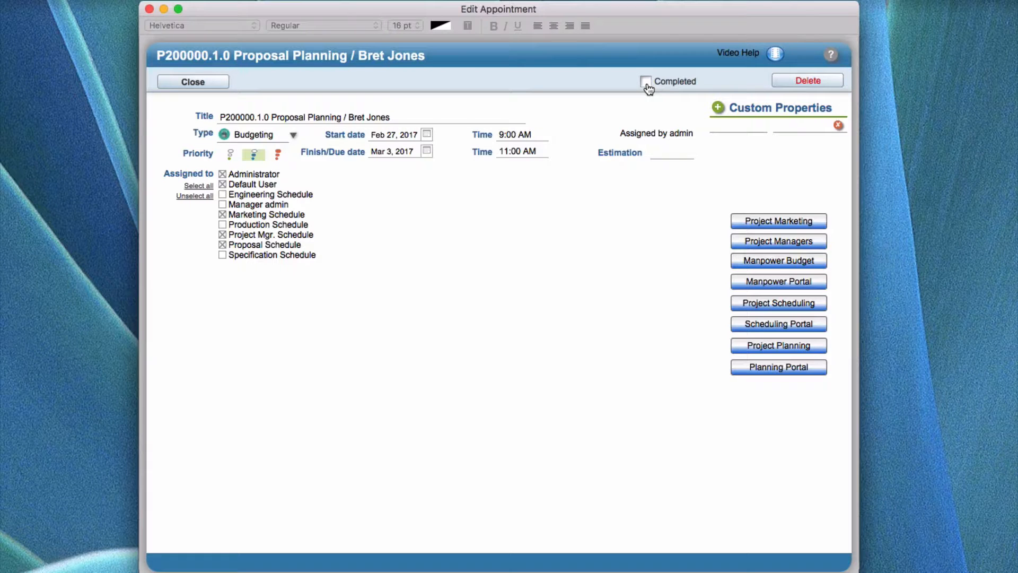
left_click(201, 83)
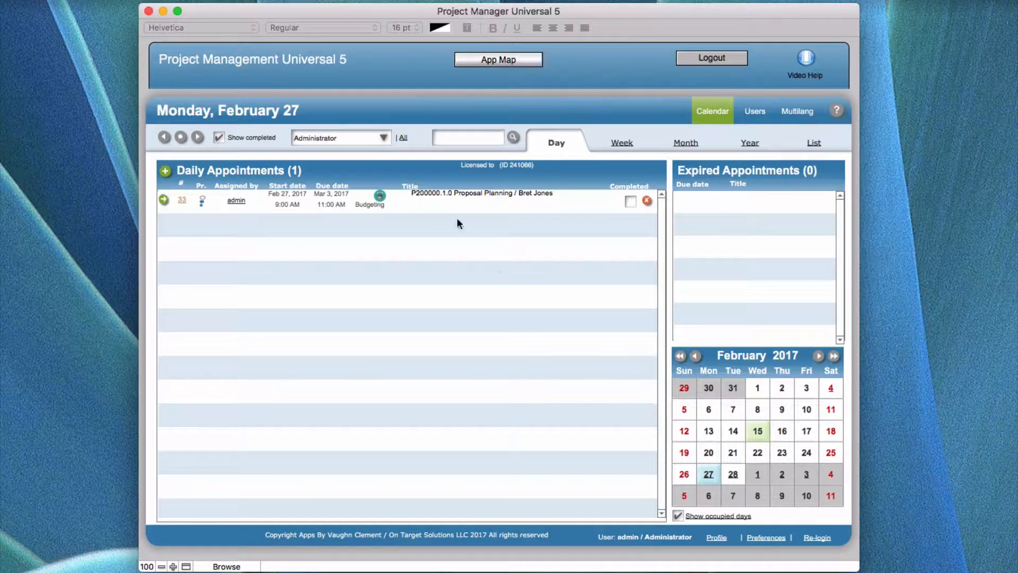
left_click(419, 196)
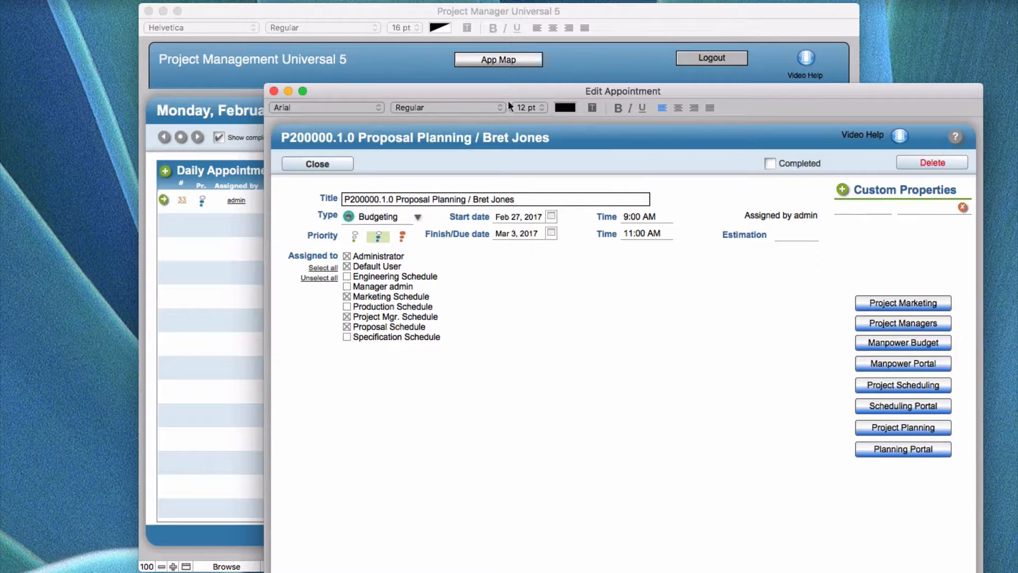
left_click(309, 157)
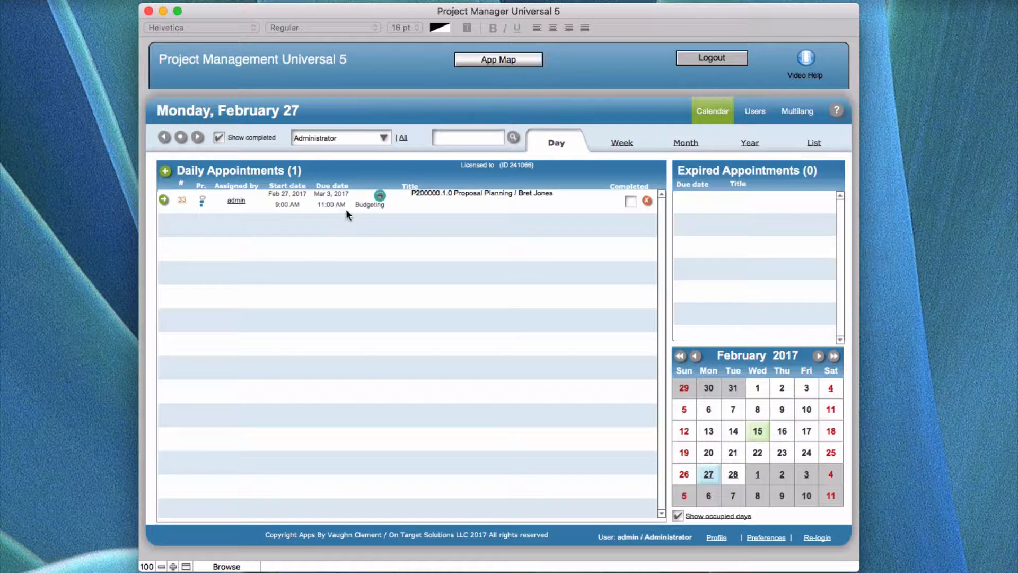
Examine how the P200000.1.0 appointment spans its days in the week and month calendar views
left_click(629, 141)
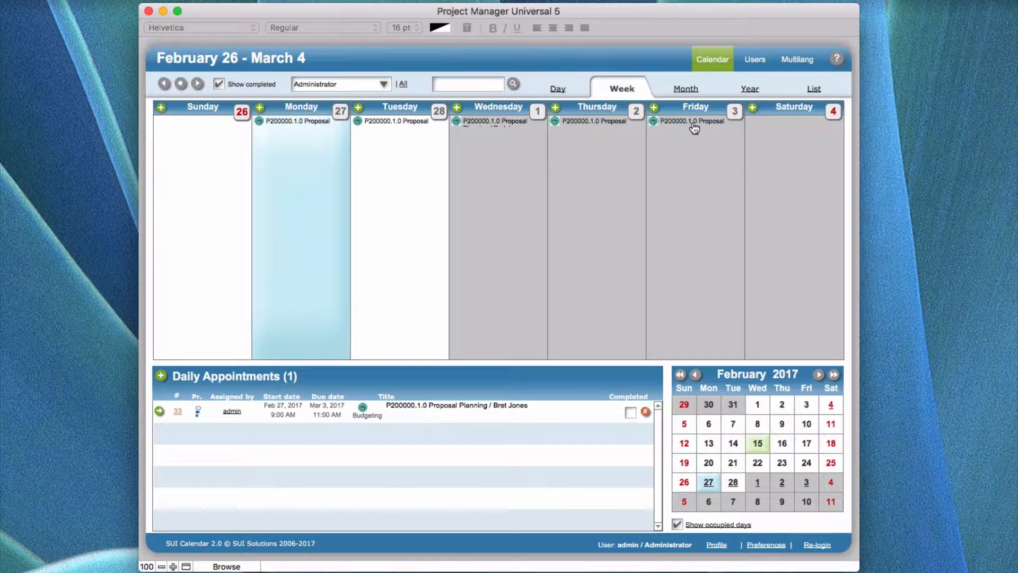
mouse_move(689, 125)
left_click(688, 91)
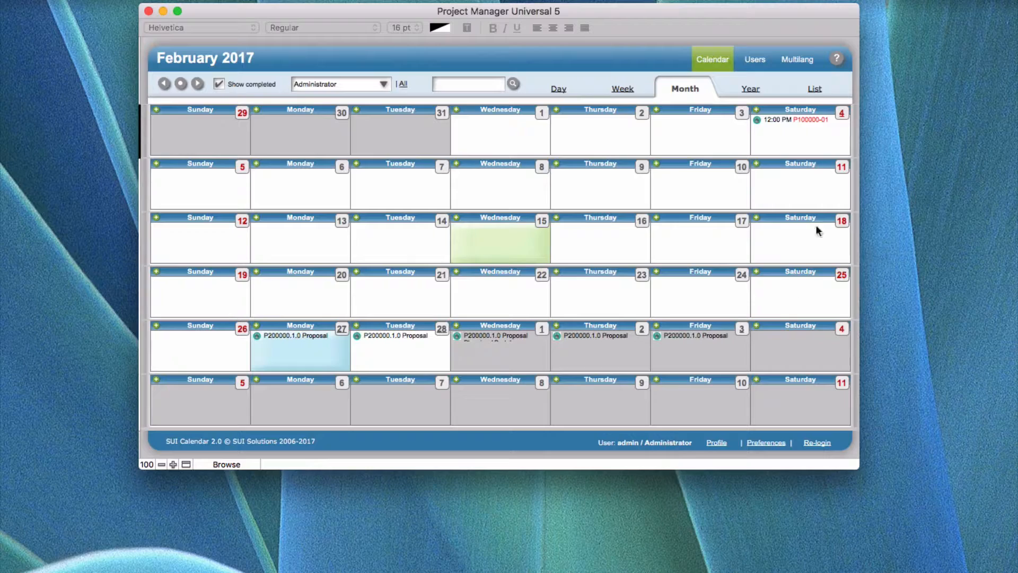
Show all appointments as a list in an enlarged window, and view the P200000.1.0 Proposal Planning appointment from there
left_click(817, 90)
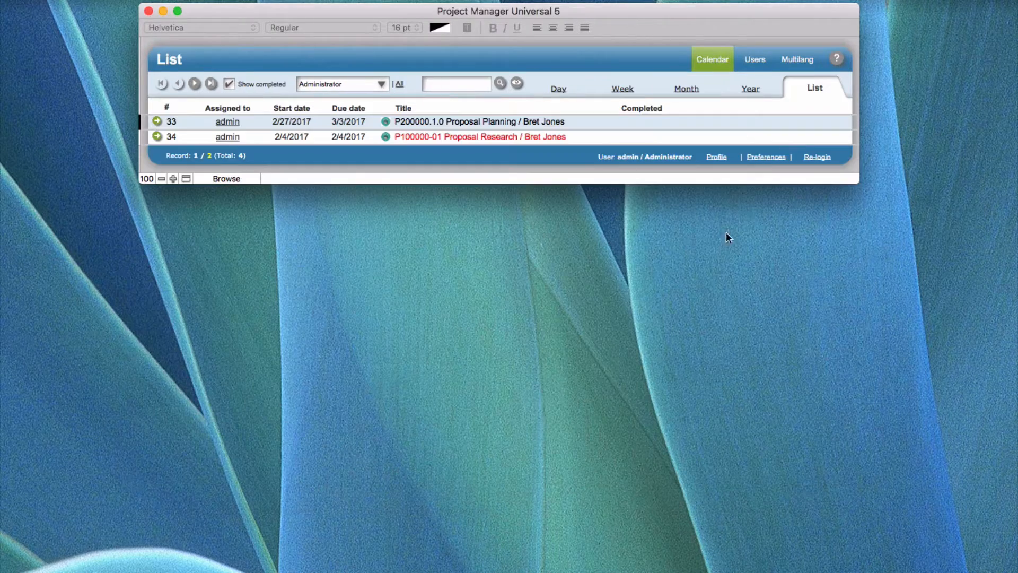
left_click_drag(507, 184, 508, 571)
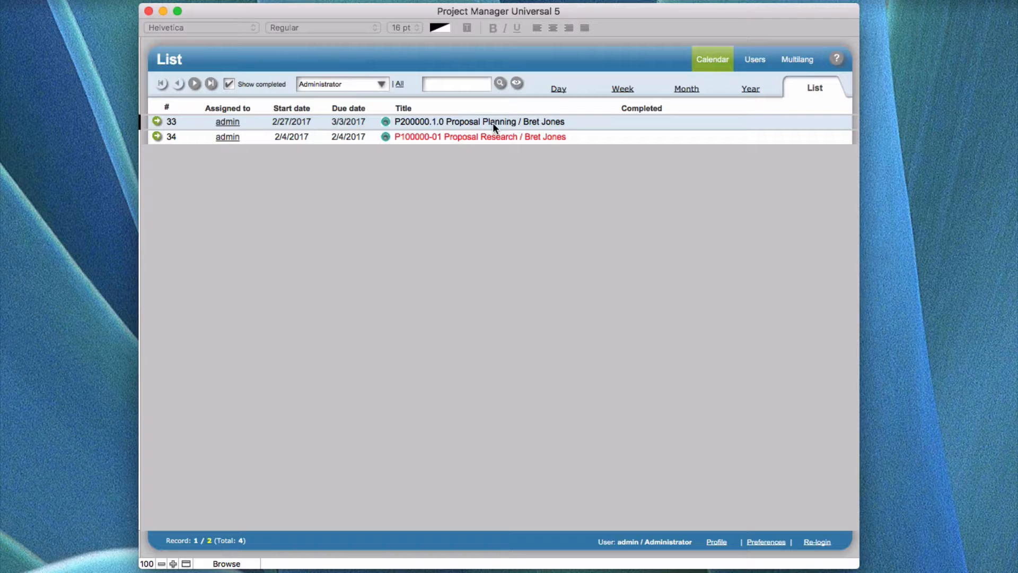
left_click(158, 122)
left_click_drag(519, 99, 397, 11)
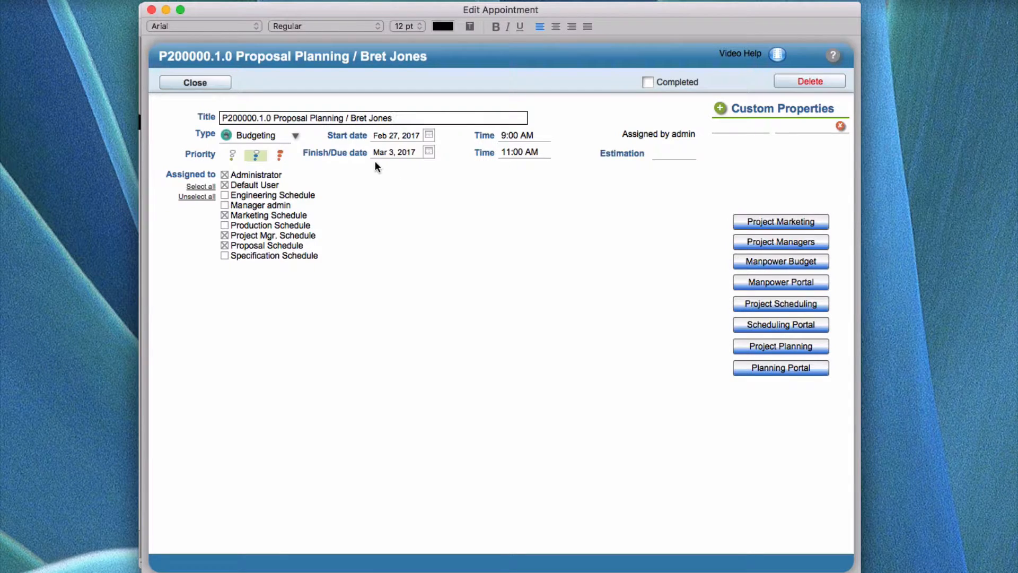
left_click(209, 83)
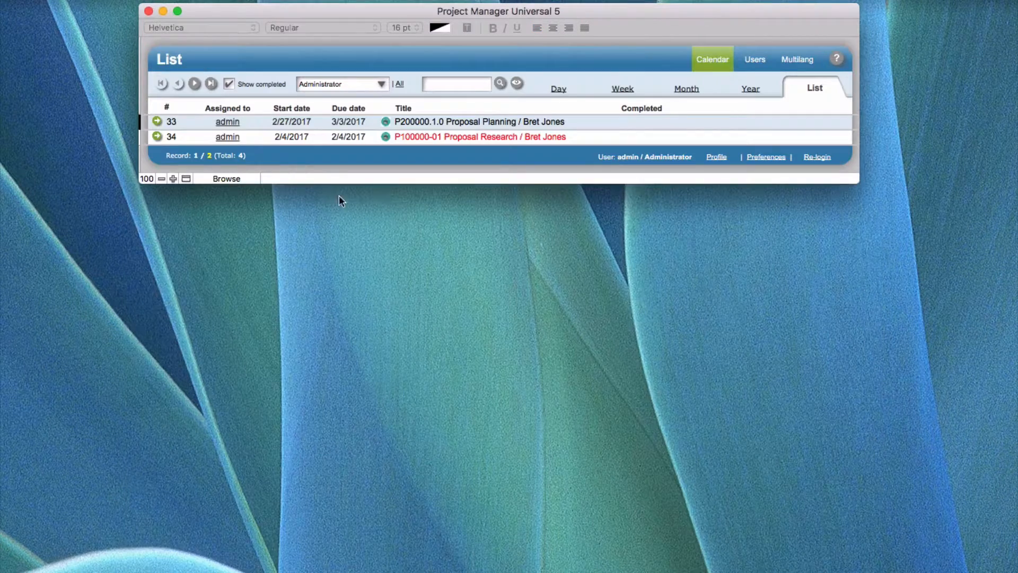
left_click_drag(422, 184, 411, 572)
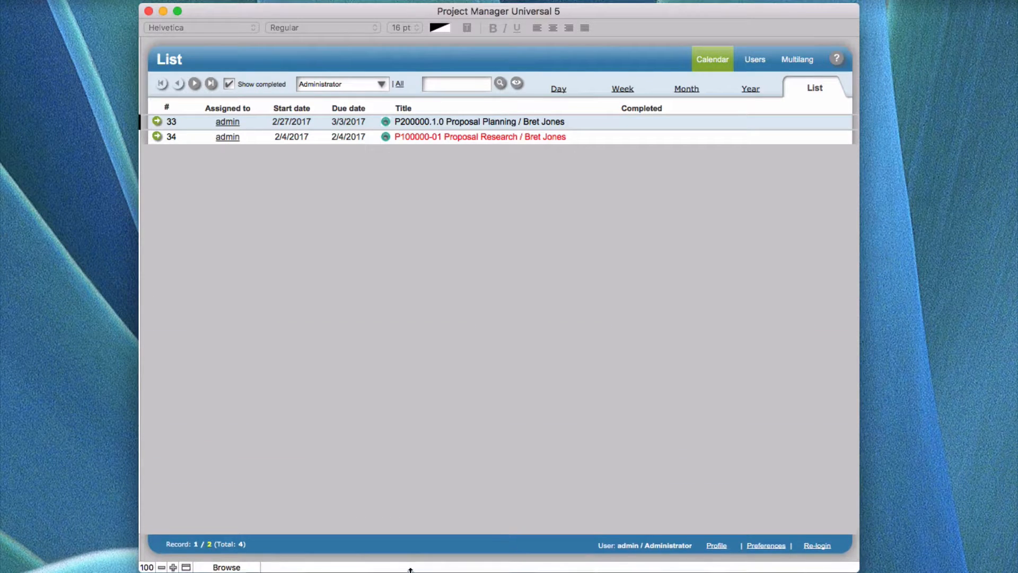
Return to the February 27 day view, review the Proposal Planning appointment's details, and close it
left_click(560, 89)
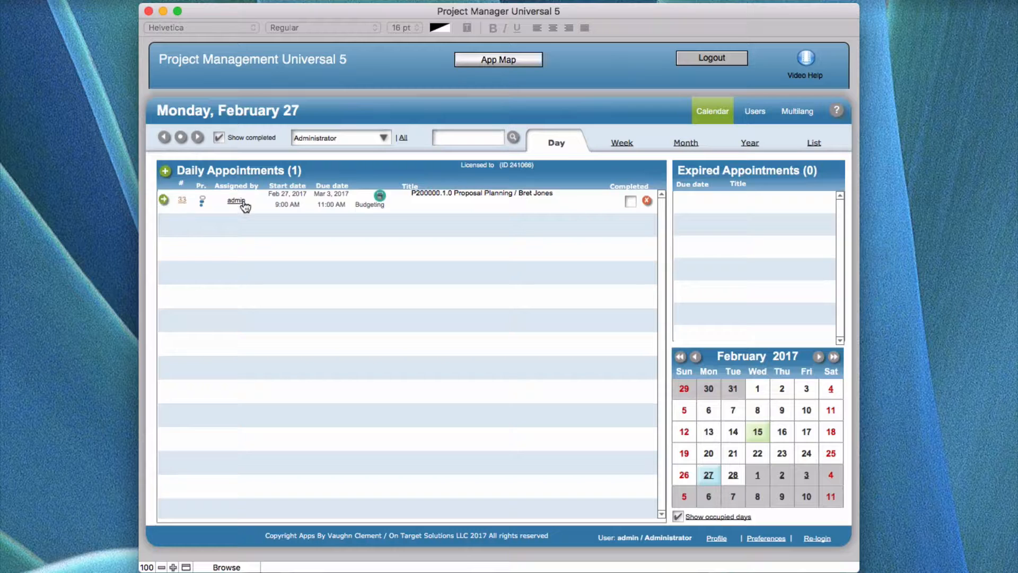
left_click(164, 200)
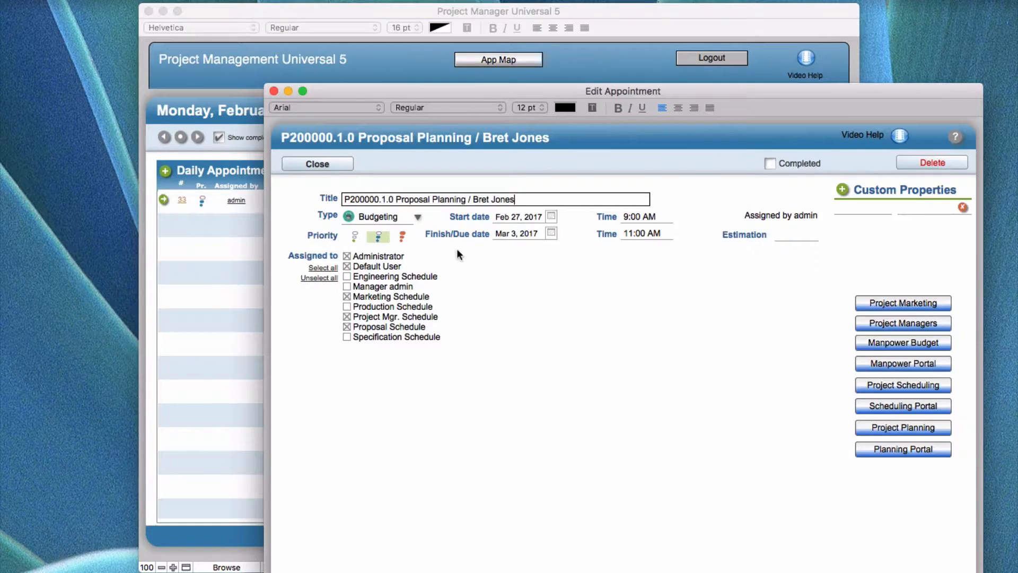
left_click_drag(549, 88, 430, 7)
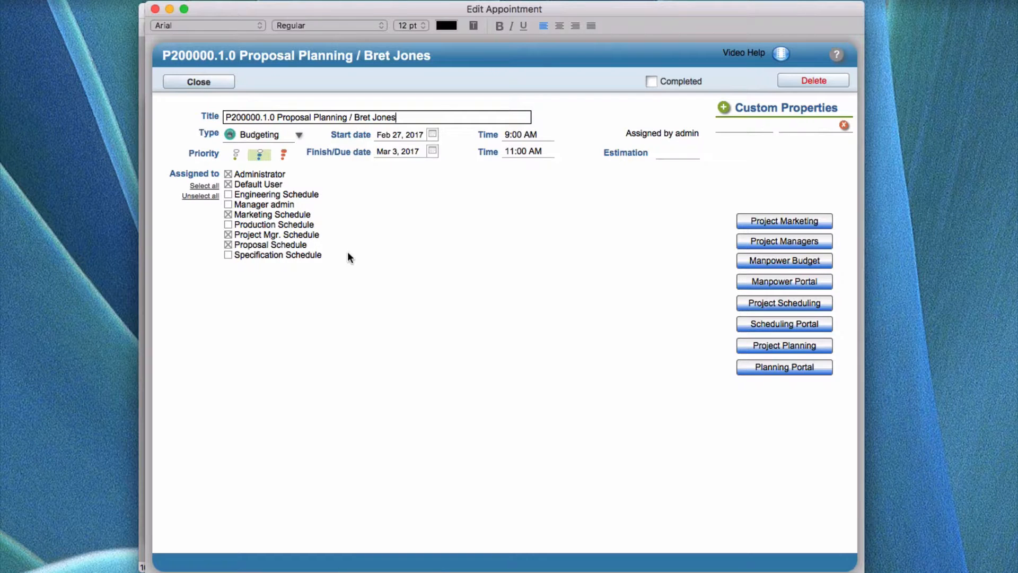
left_click(206, 83)
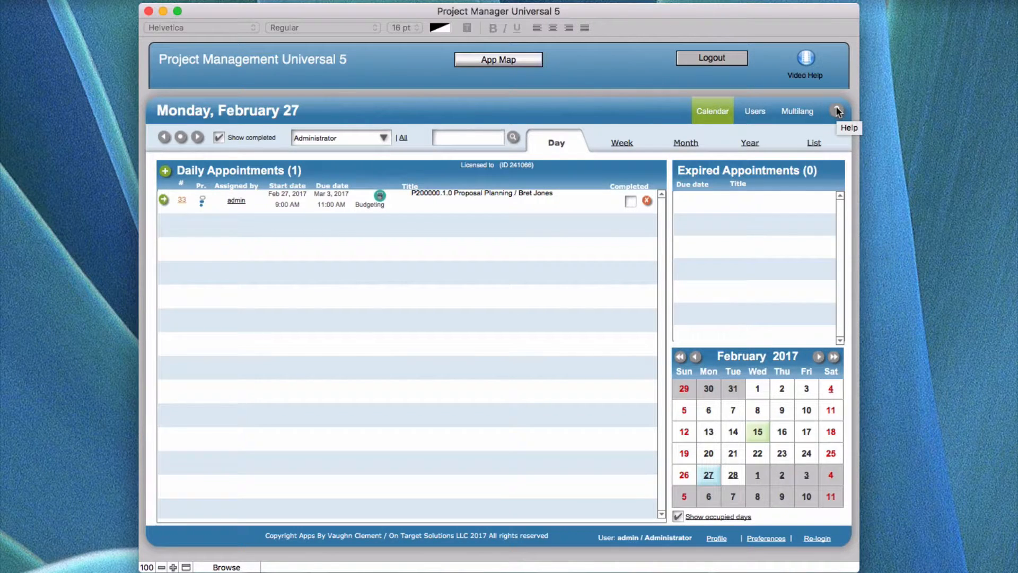
Consult the browser's online help for the calendar day view, and return to the project manager to view the Proposal Planning appointment
left_click(836, 108)
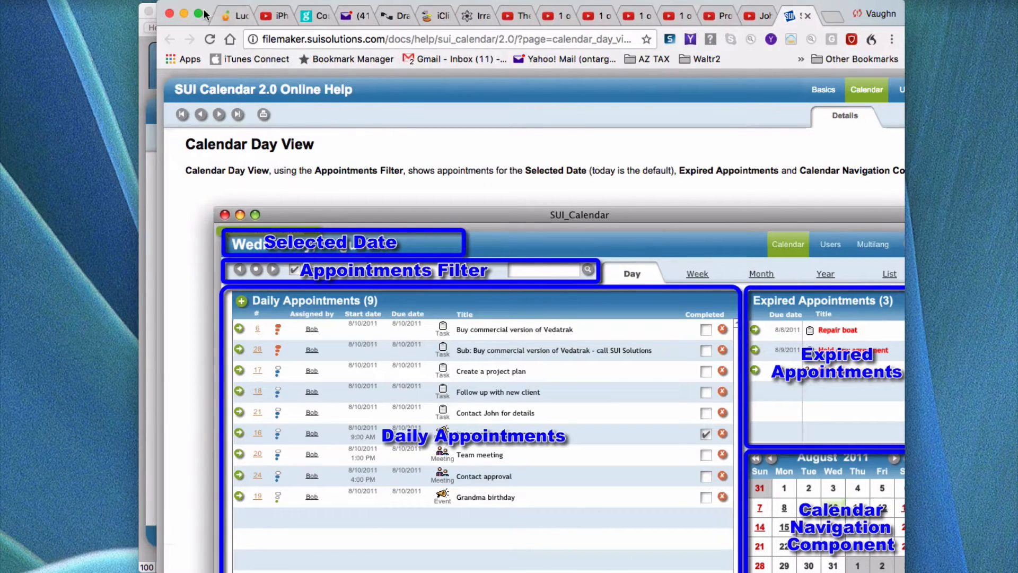
left_click_drag(241, 14, 295, 21)
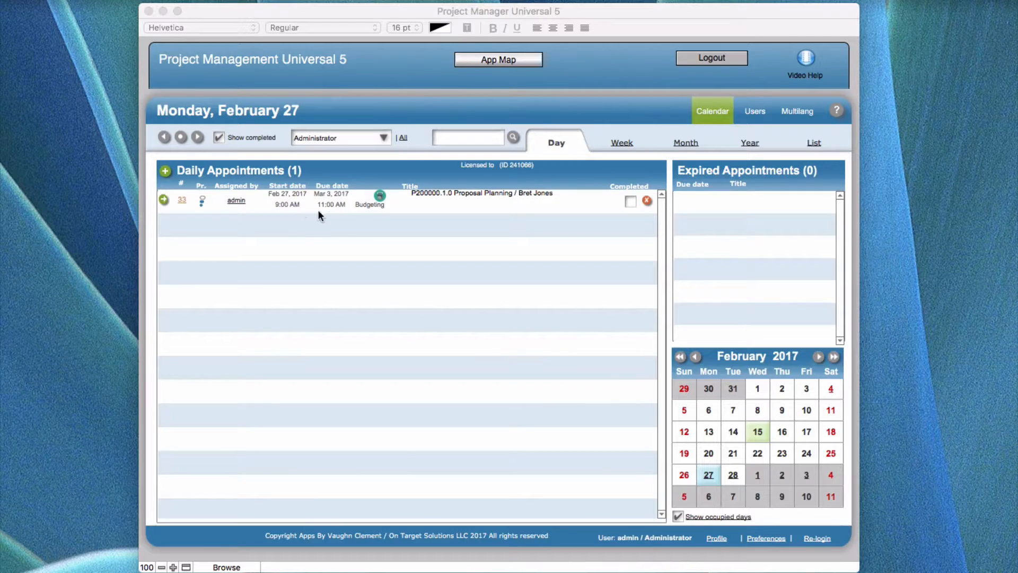
left_click(443, 193)
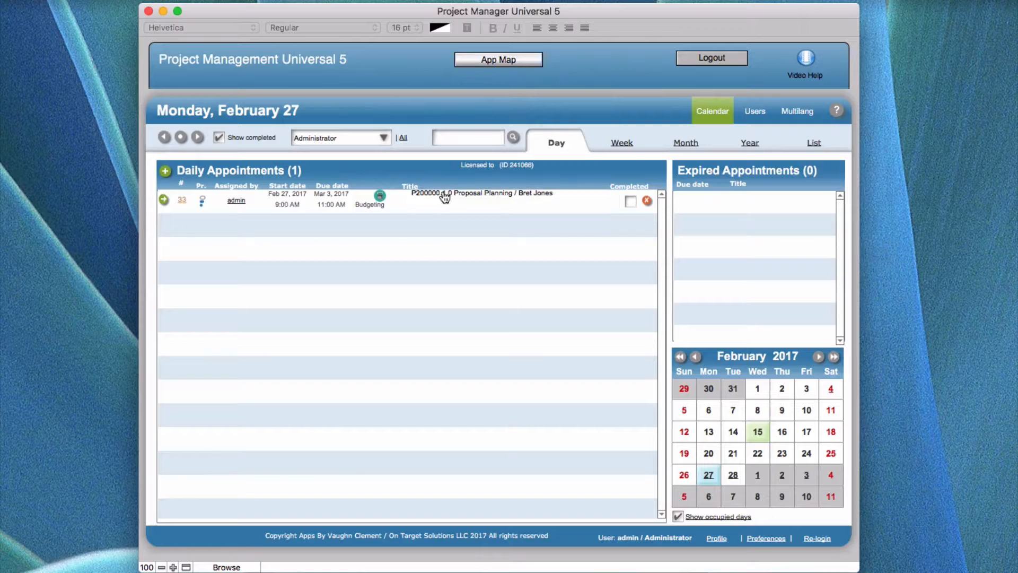
left_click(443, 194)
left_click_drag(536, 87, 407, 2)
Examine the multilanguage screen's label clarifications and their English translations
left_click(795, 112)
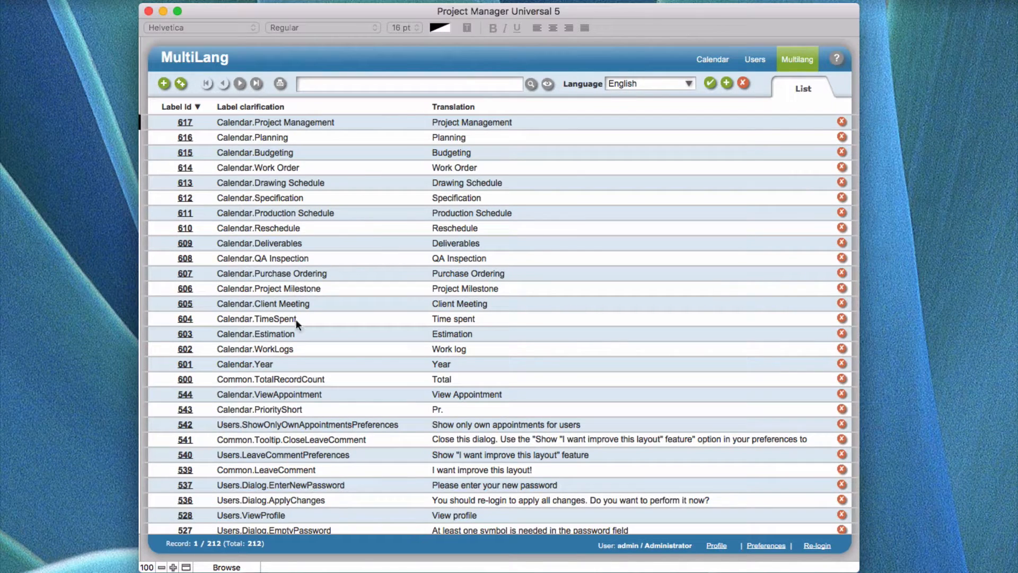
scroll(495, 448, "down", 15)
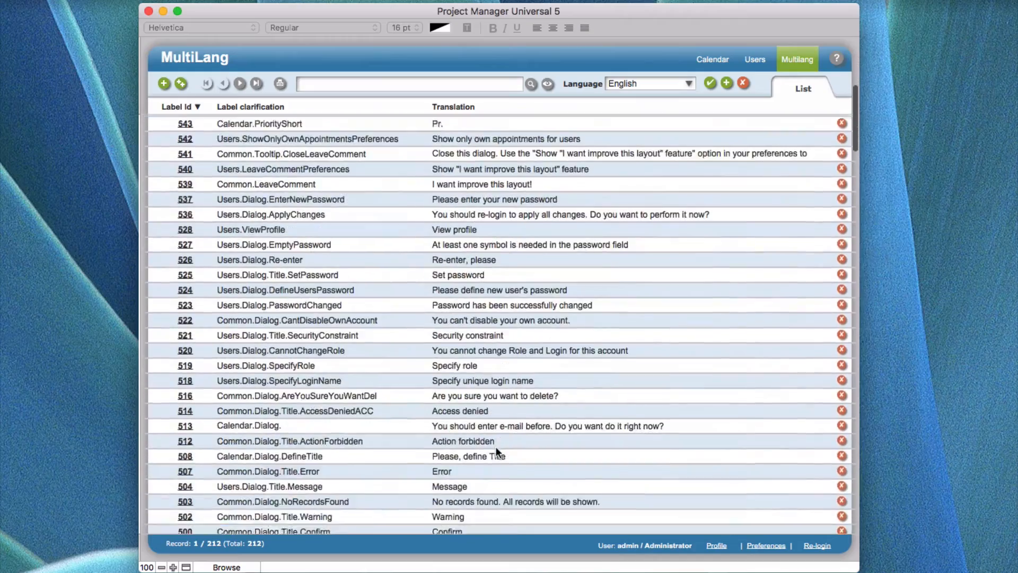
scroll(497, 449, "down", 10)
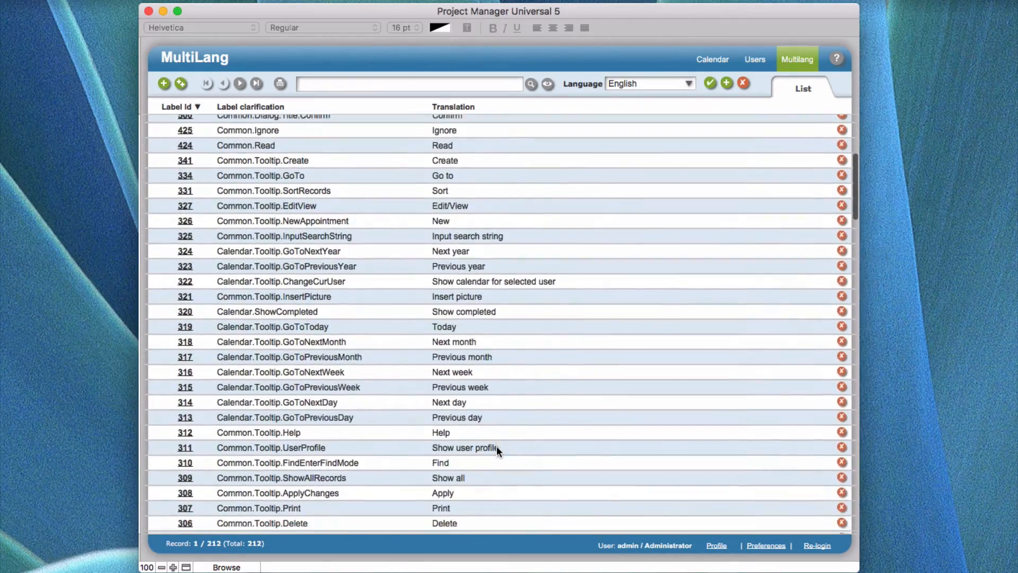
scroll(498, 448, "up", 20)
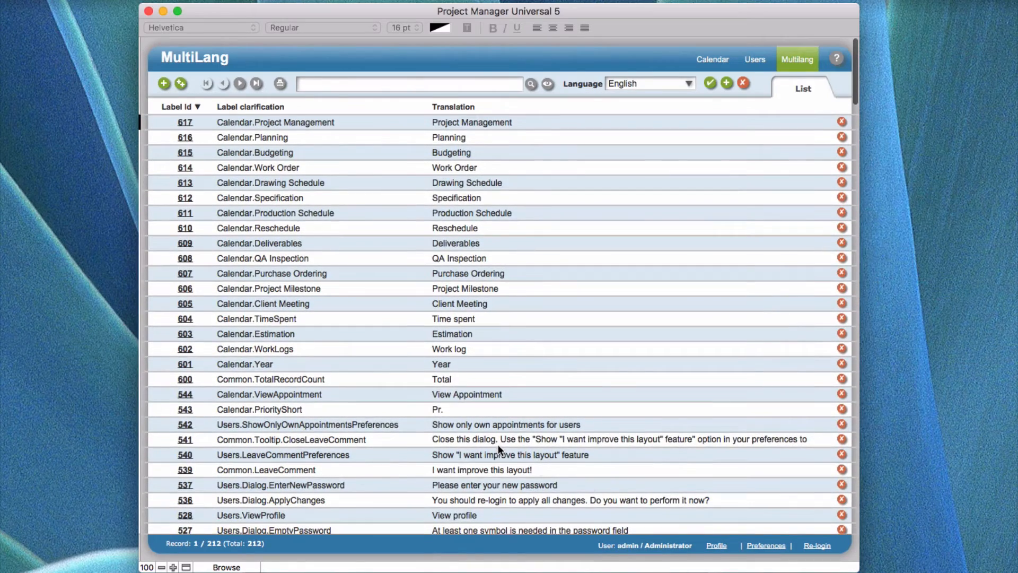
left_click(723, 544)
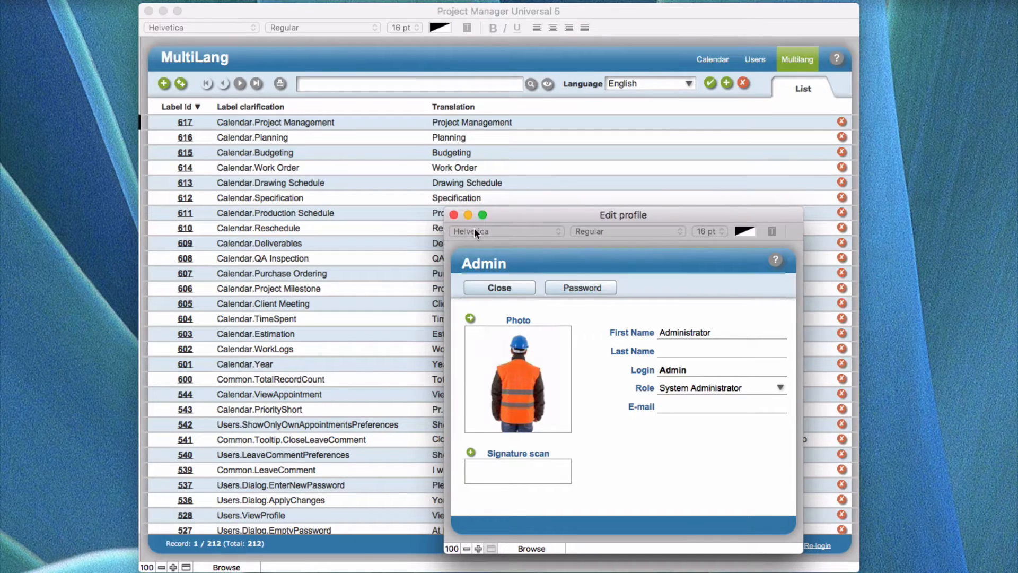
left_click(508, 288)
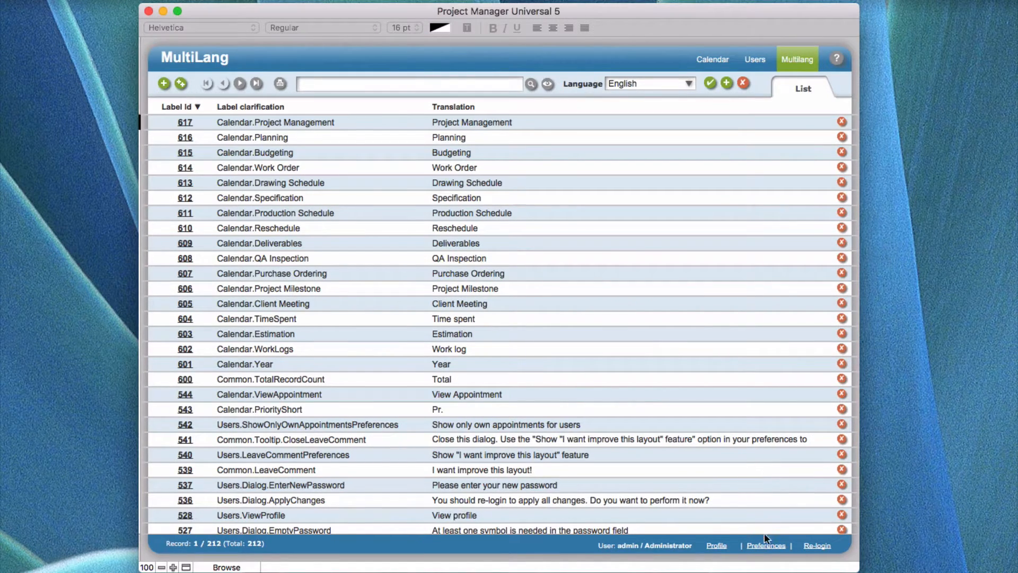
left_click(772, 547)
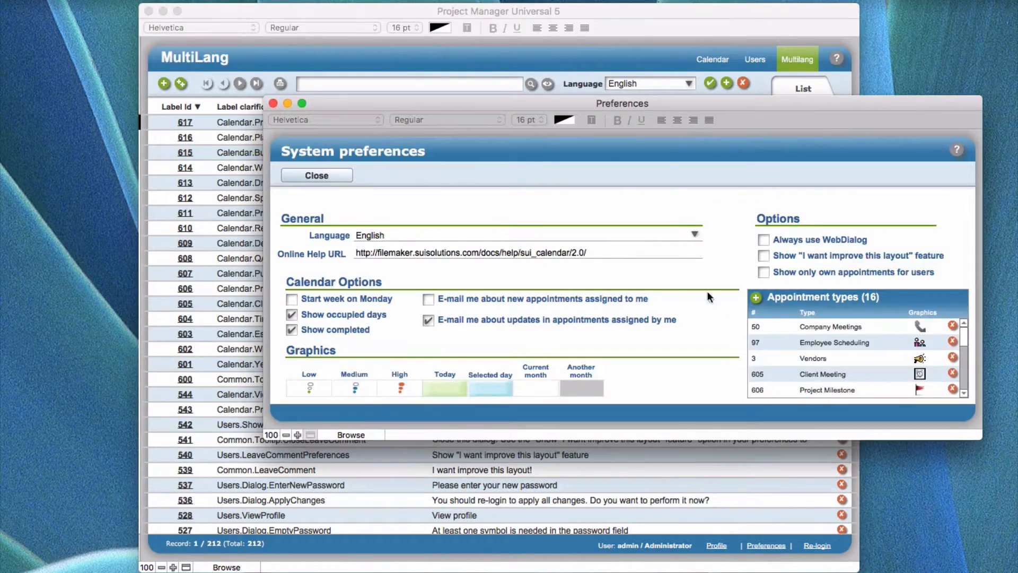
left_click_drag(664, 109, 561, 87)
scroll(772, 334, "down", 5)
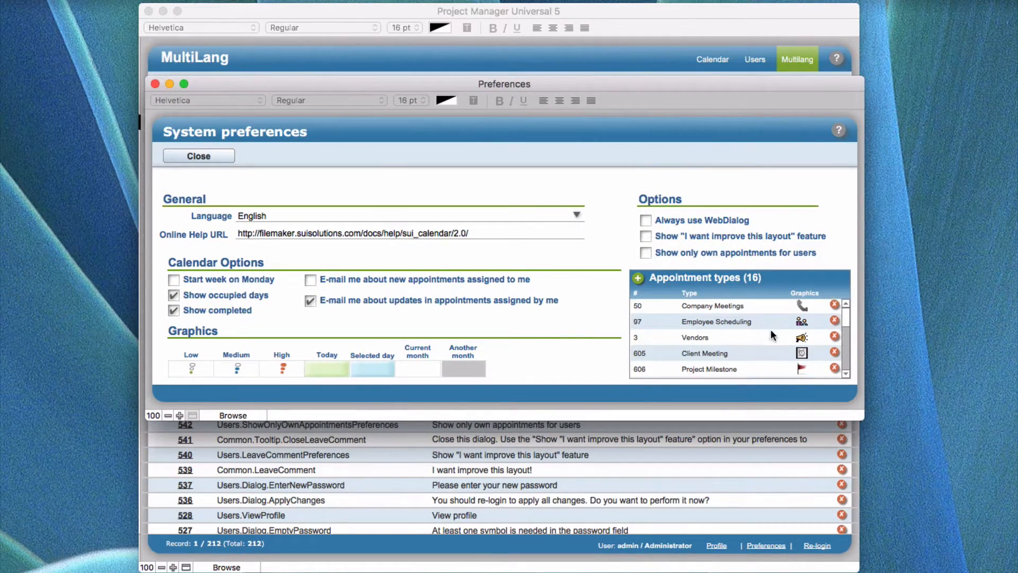
scroll(771, 331, "down", 1)
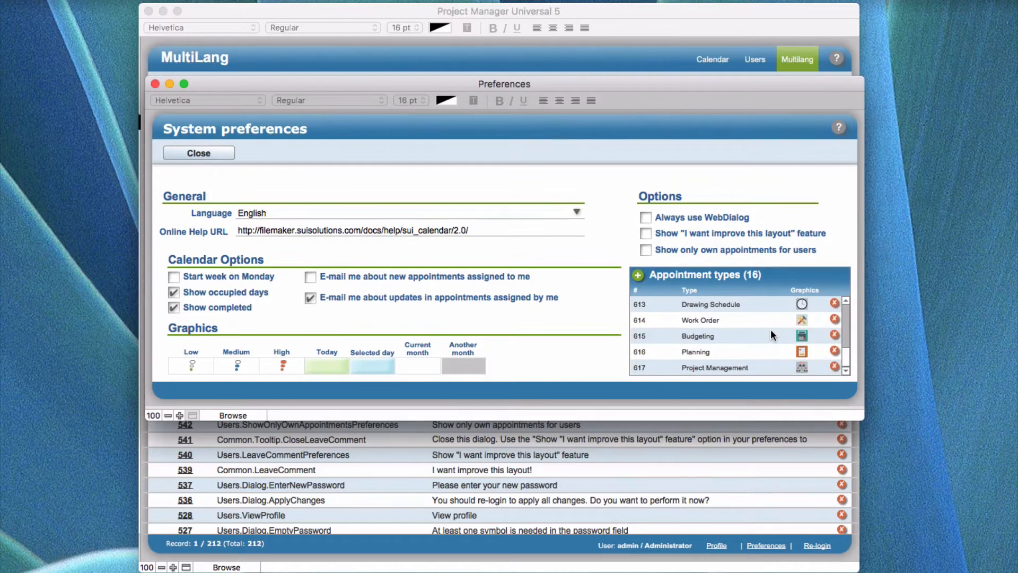
Review the remaining appointment types in the system preferences, close the preferences, and return to the calendar's day view
scroll(771, 334, "up", 4)
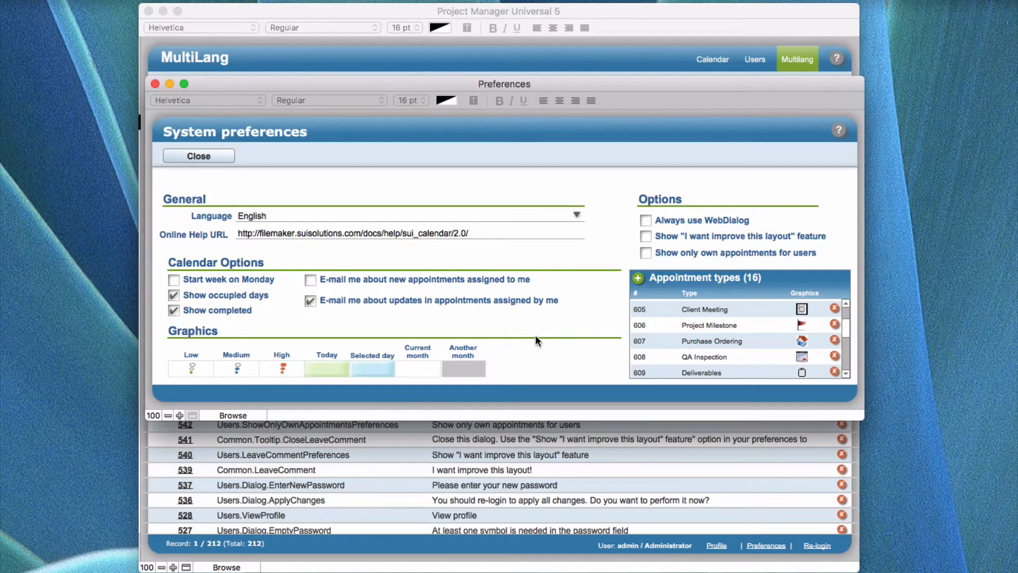
left_click(206, 156)
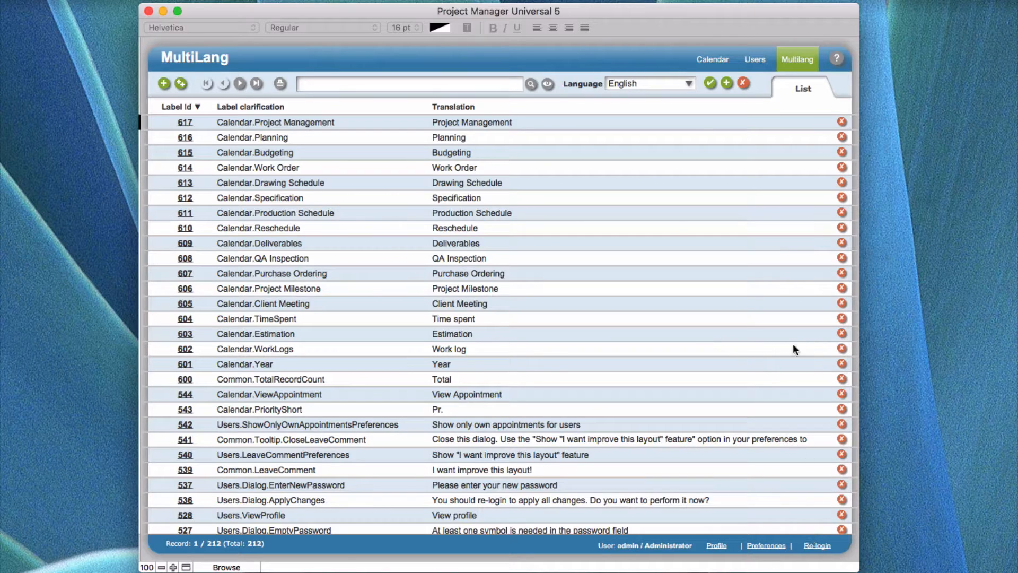
left_click(710, 59)
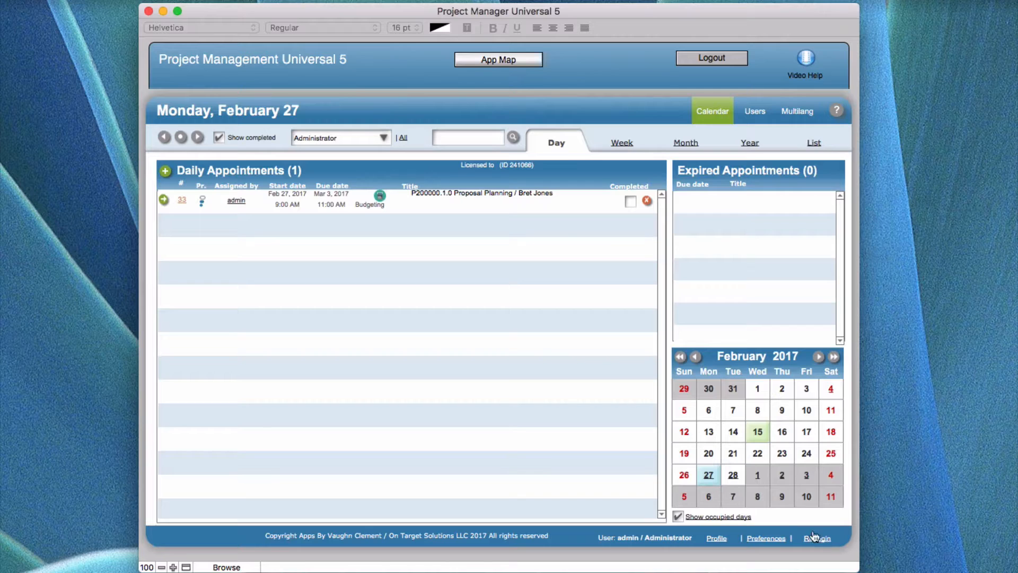
Check the calendar's user filter choices against the Users list, return to the February 27 day view, and enlarge its window
left_click(380, 138)
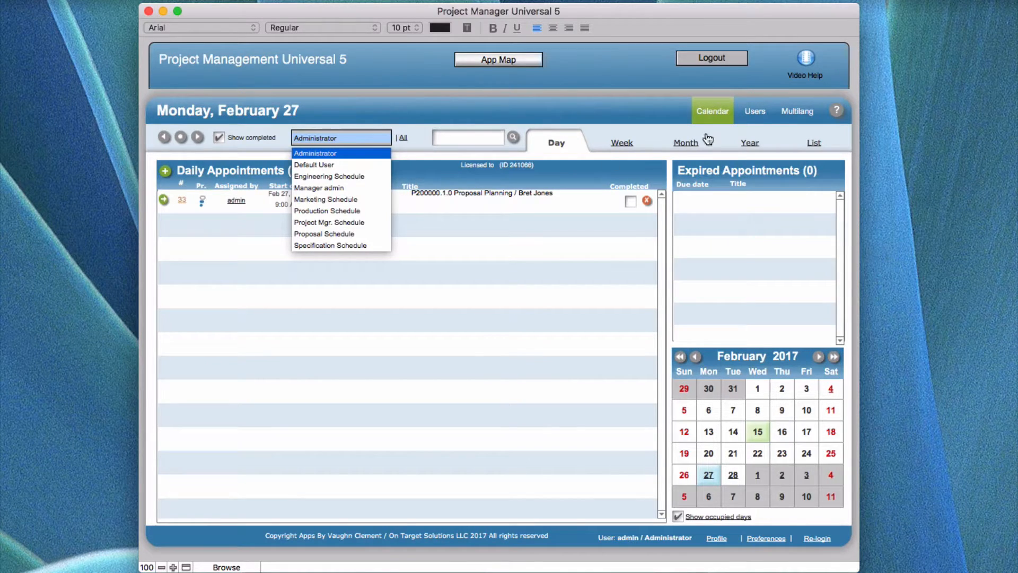
left_click(755, 108)
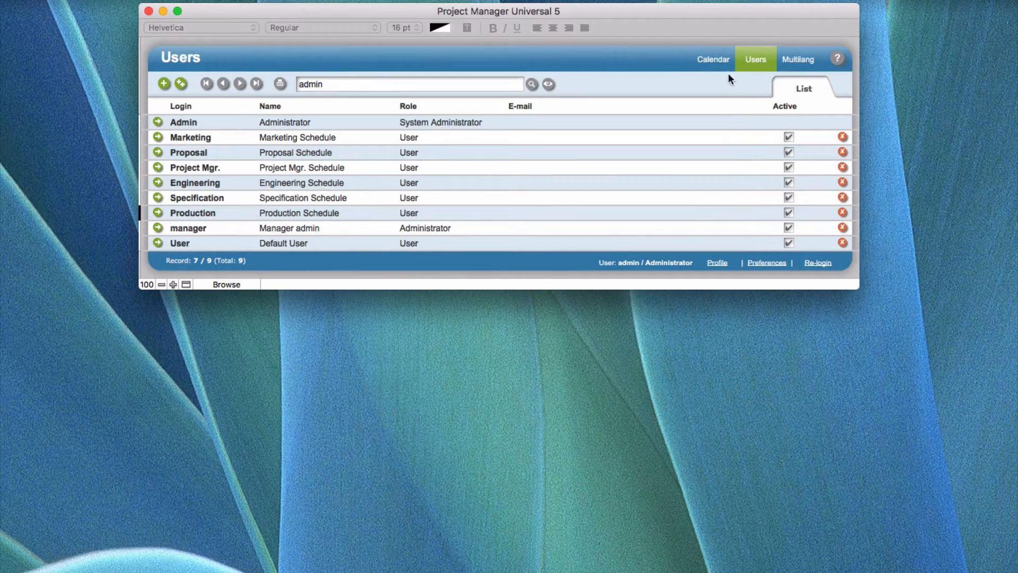
left_click(713, 60)
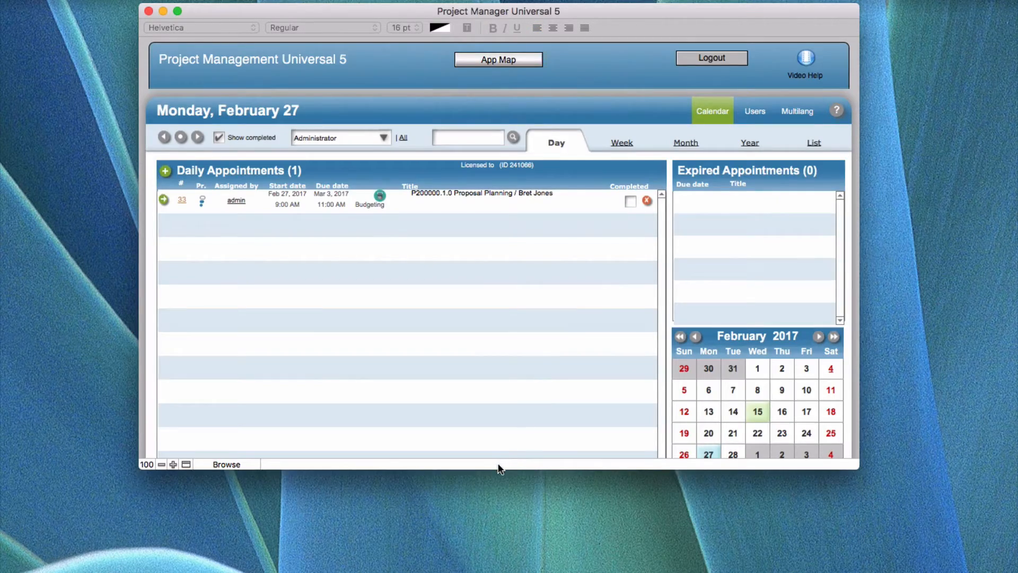
left_click_drag(498, 468, 499, 570)
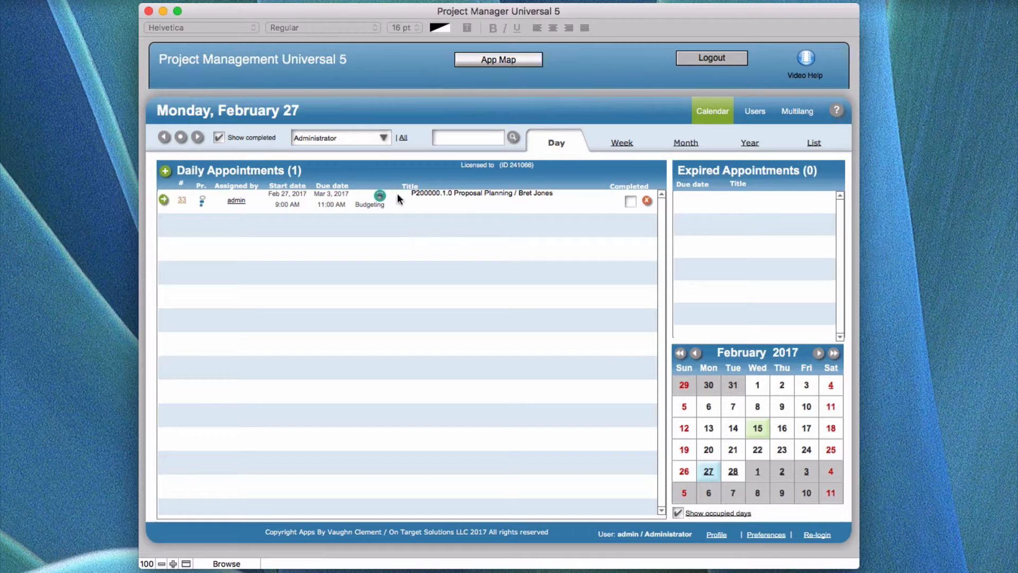
Compare the user filter choices with the schedules assigned to the Proposal Planning appointment, and close the appointment
left_click(383, 139)
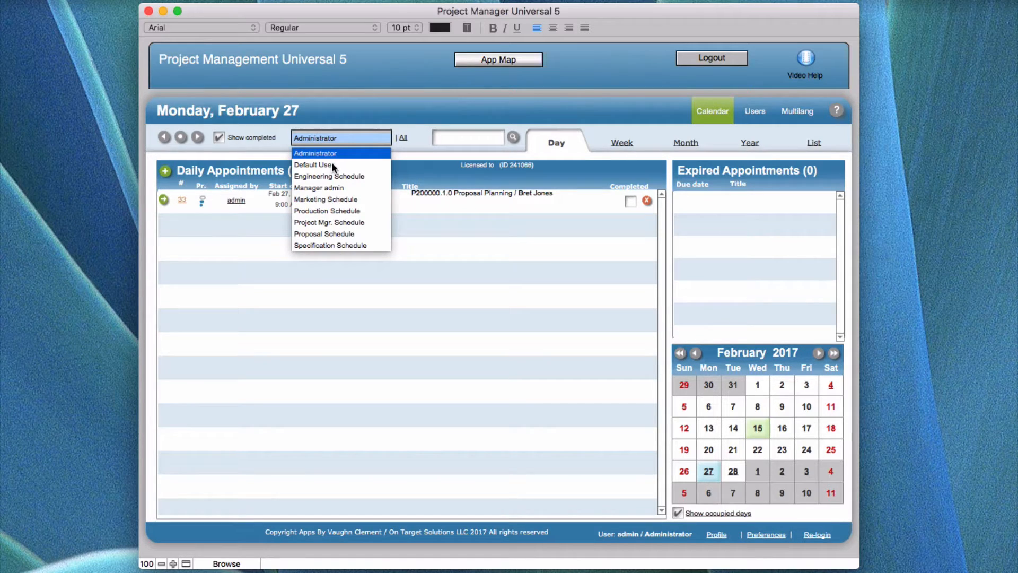
left_click(435, 224)
left_click(441, 196)
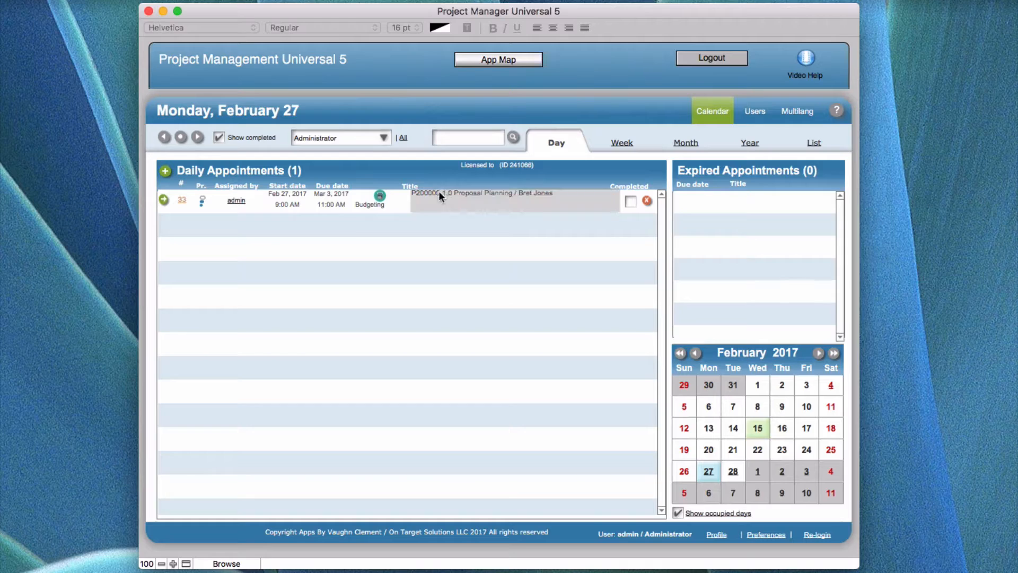
left_click_drag(427, 93, 302, 7)
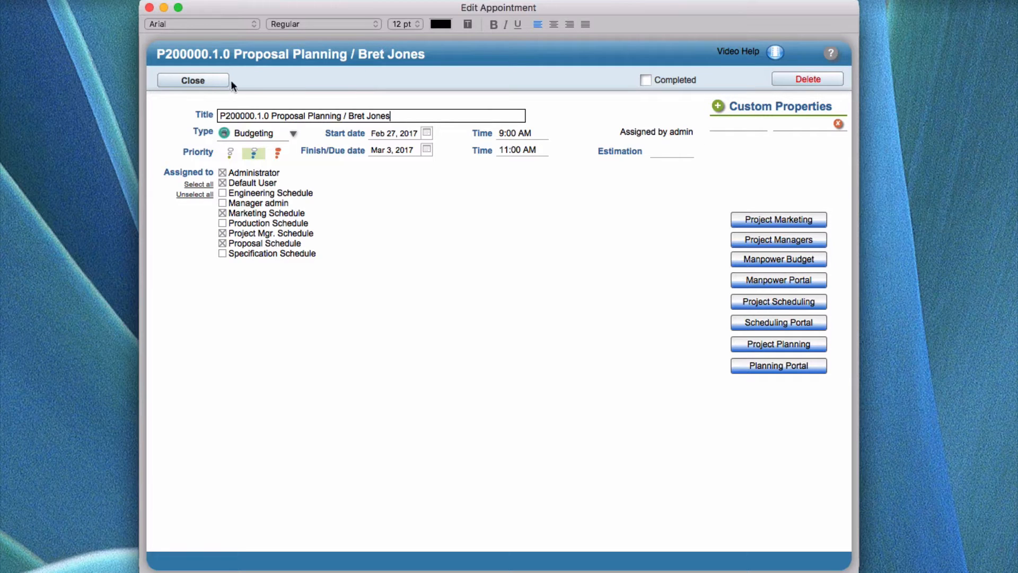
left_click(218, 84)
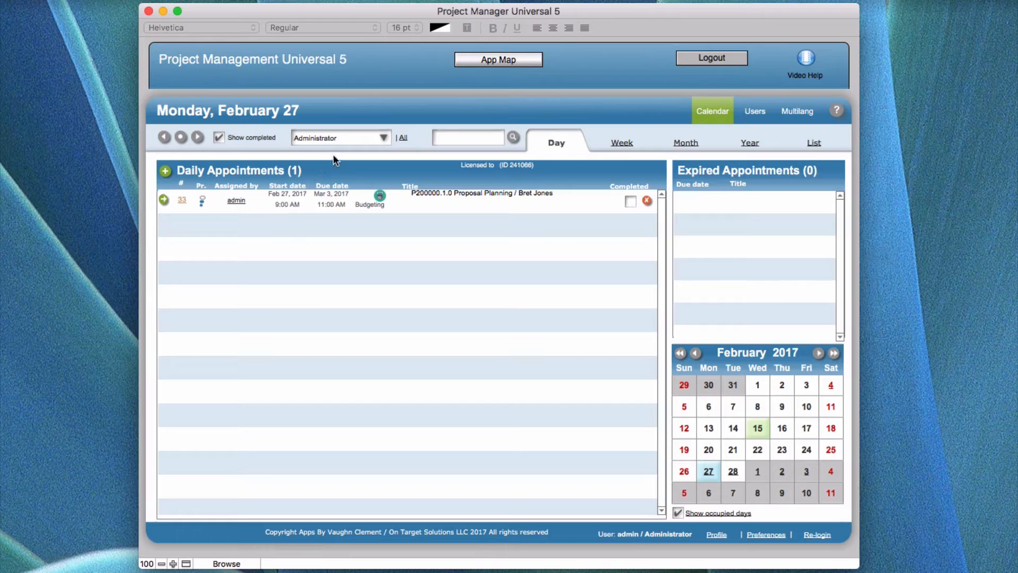
Filter the February 27 day view to the Proposal Schedule
left_click(384, 138)
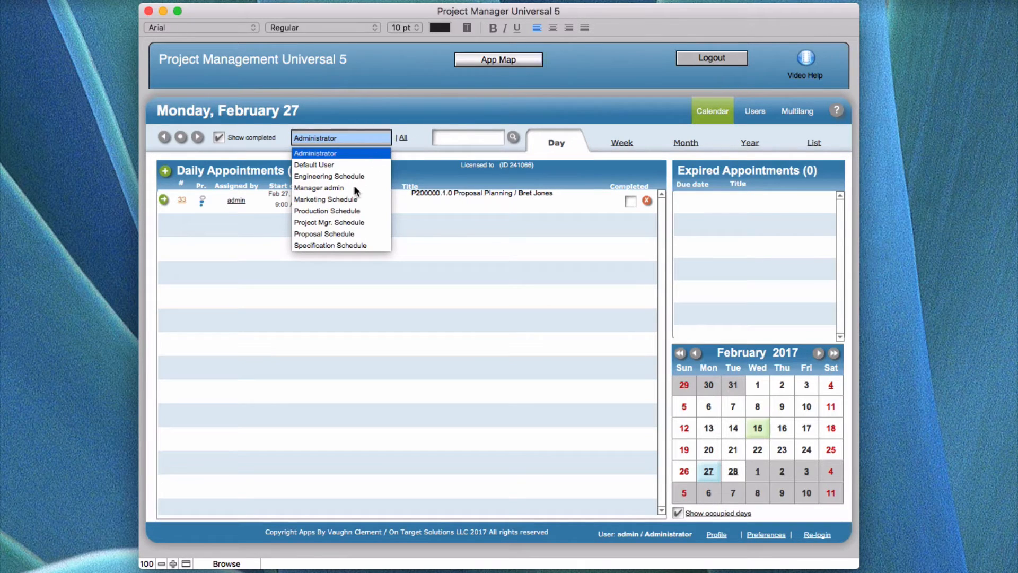
left_click(345, 233)
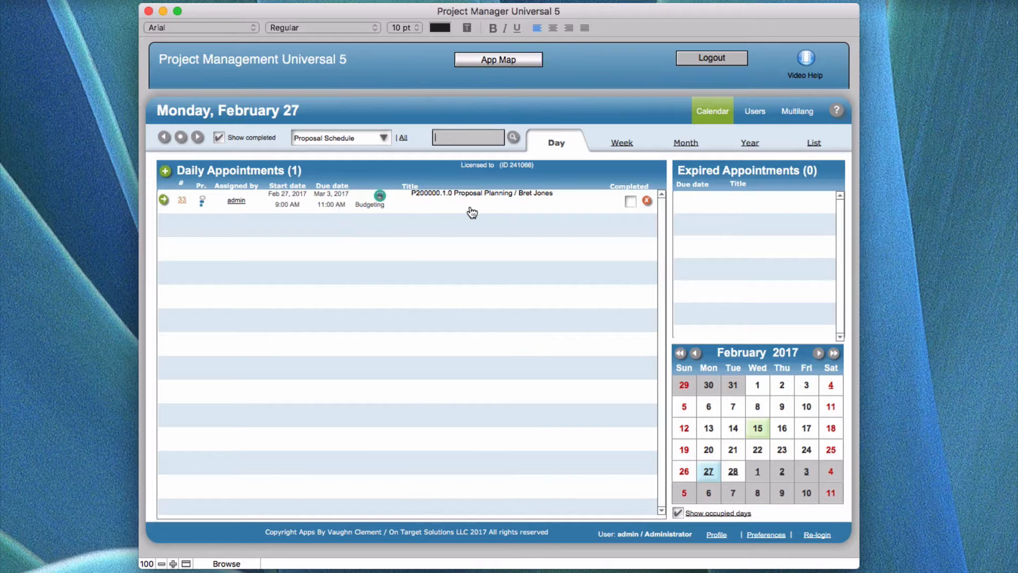
Browse the Proposal Schedule's days, including February 26, today's date and February 16, and return to February 27
left_click(197, 137)
left_click(164, 138)
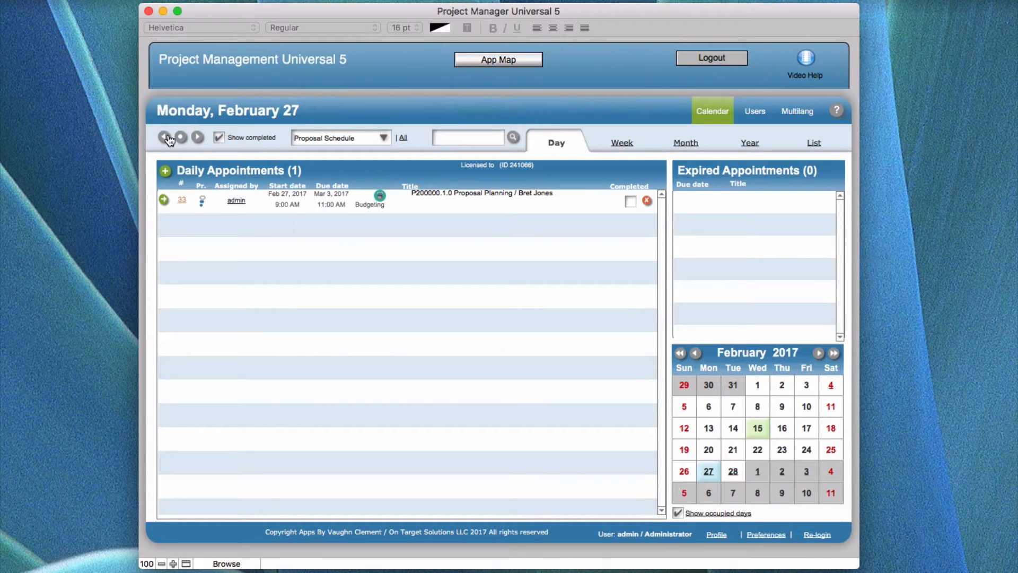
left_click(166, 137)
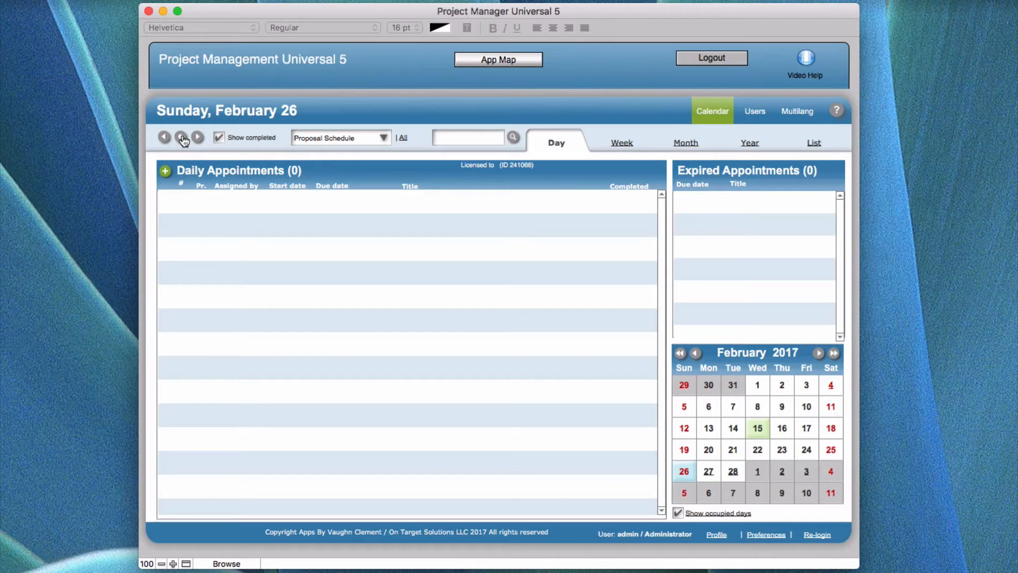
left_click(182, 137)
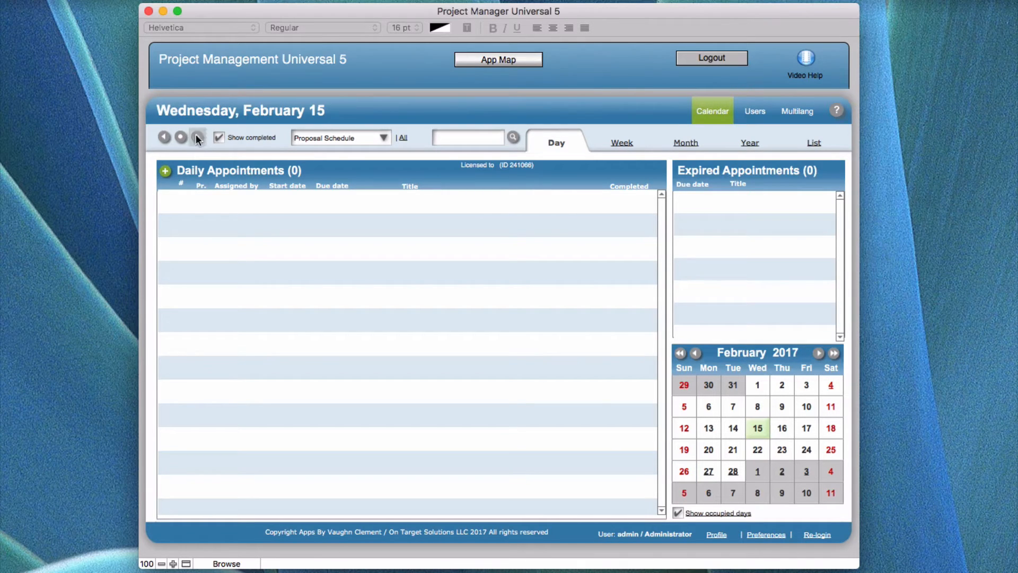
left_click(197, 138)
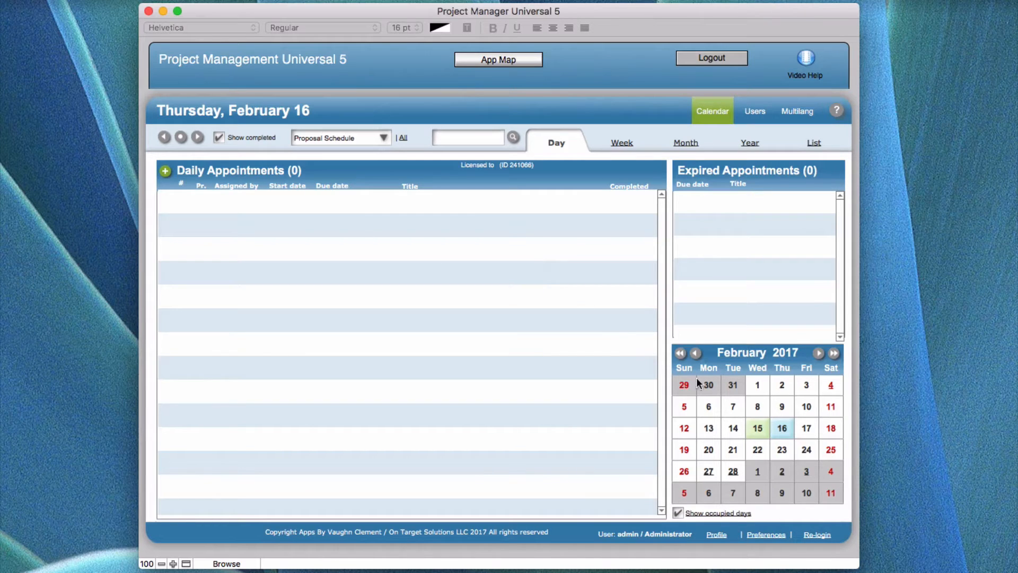
left_click(707, 473)
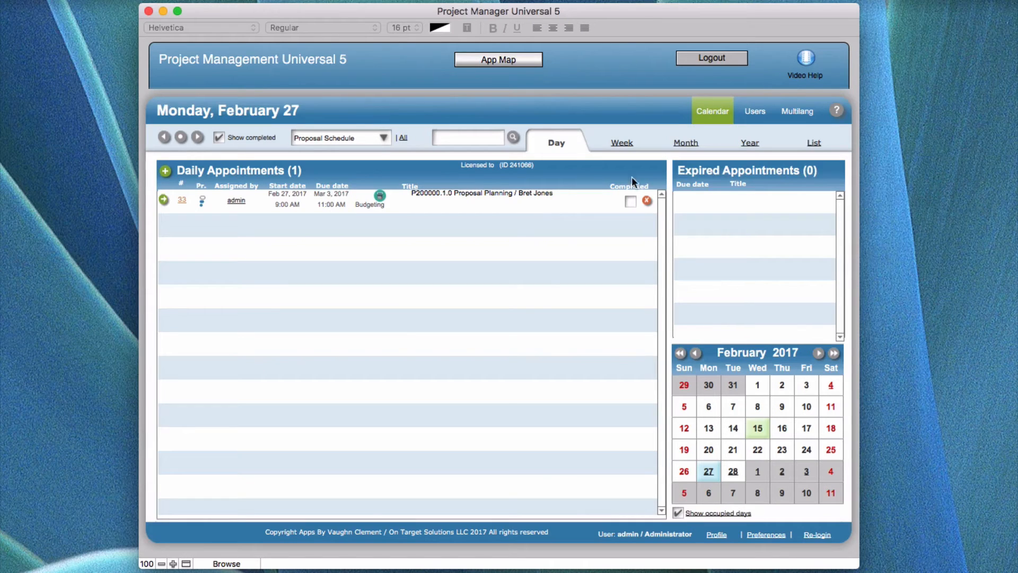
Show the Proposal Schedule's appointments for the week of February 26 to March 4, and activate the calendar search
left_click(615, 141)
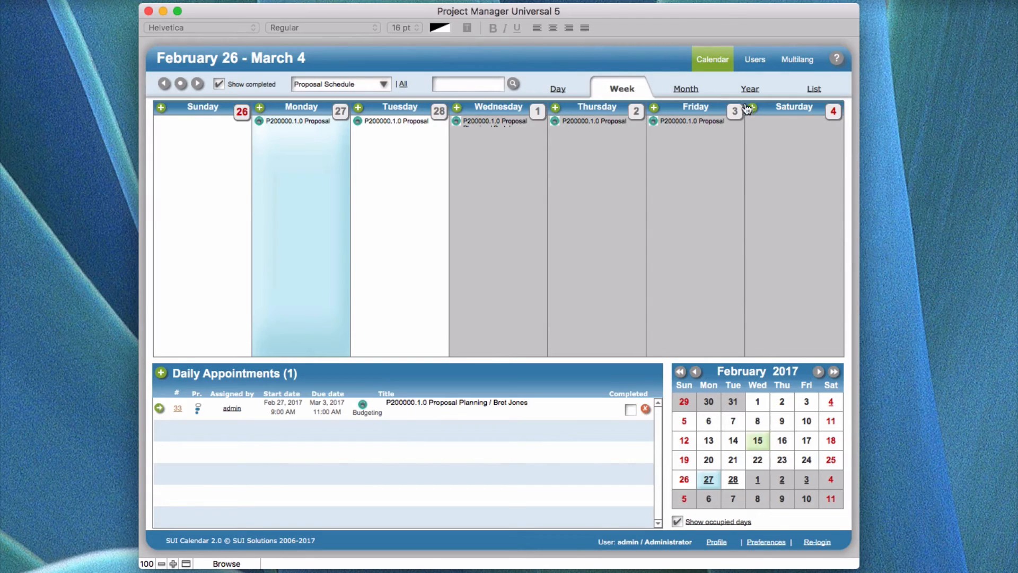
left_click(446, 84)
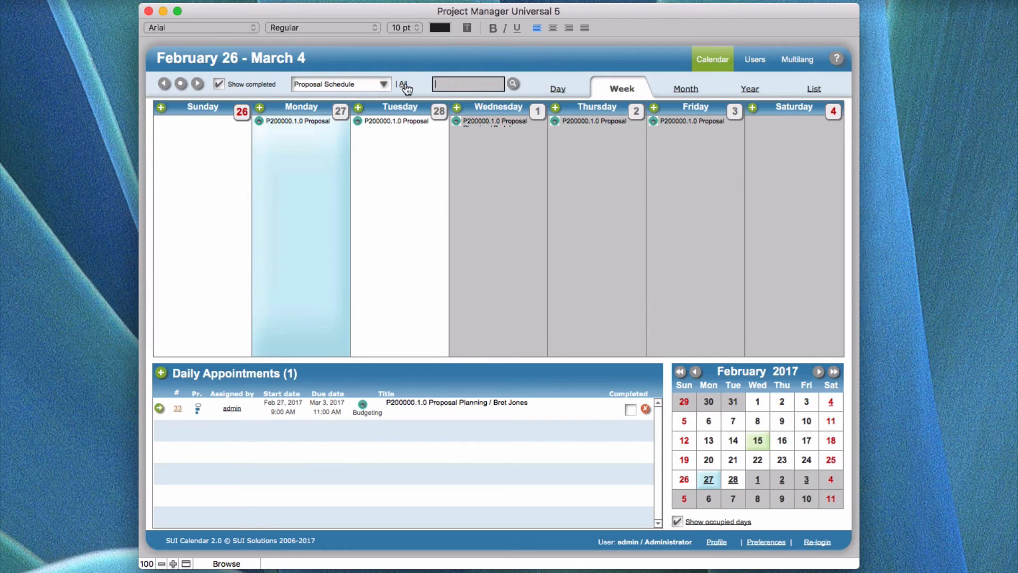